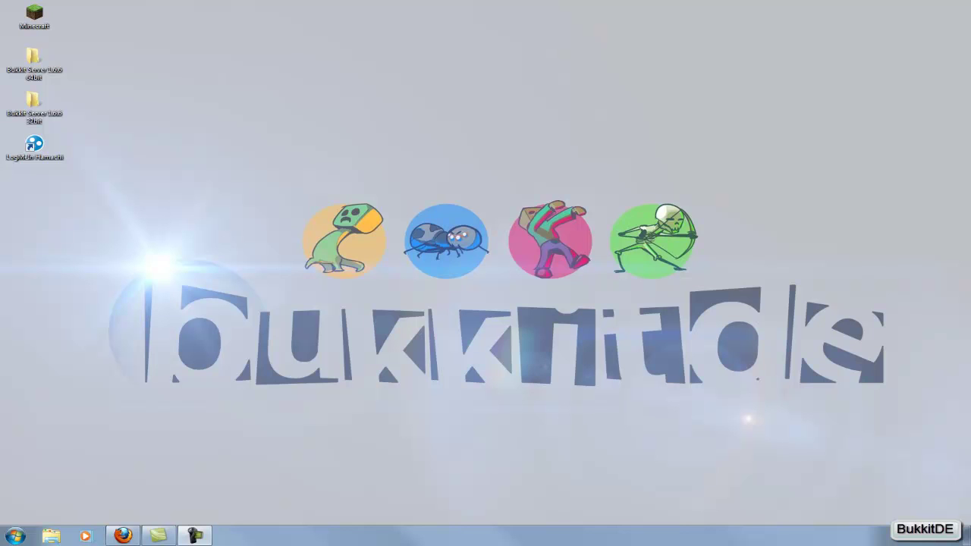
{"action": "left_click_drag", "start_coordinate": [0, 222], "coordinate": [31, 220]}
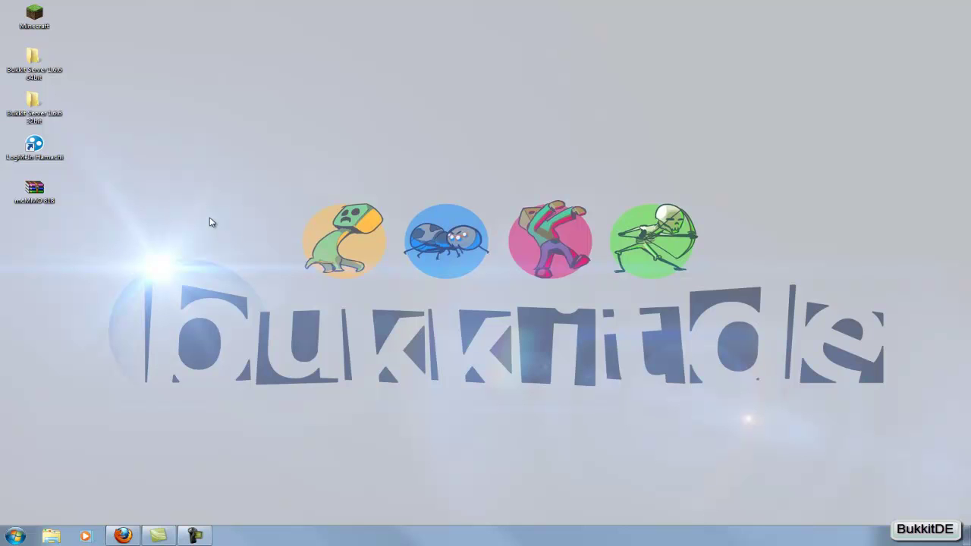
- Switch to Firefox and examine the mcMMO v1.0.11 forum thread's download links, plugin description and feature list
{"action": "left_click", "coordinate": [123, 536]}
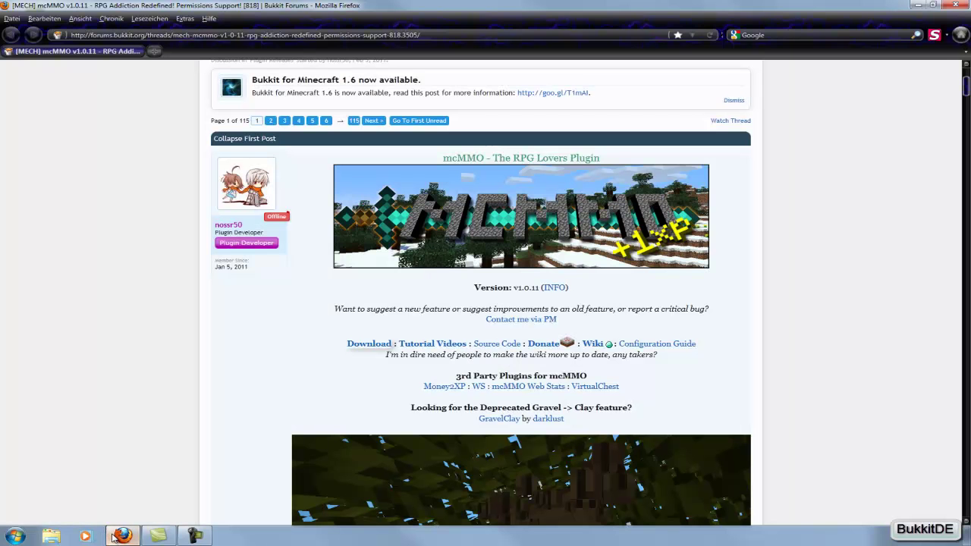
{"action": "scroll", "coordinate": [173, 146], "scroll_direction": "up", "scroll_amount": 3}
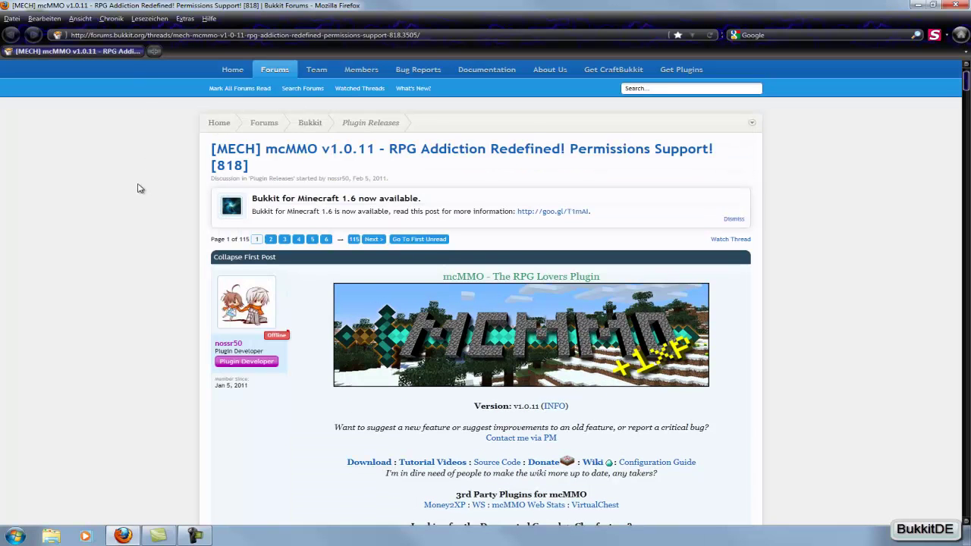
{"action": "scroll", "coordinate": [138, 194], "scroll_direction": "down", "scroll_amount": 1}
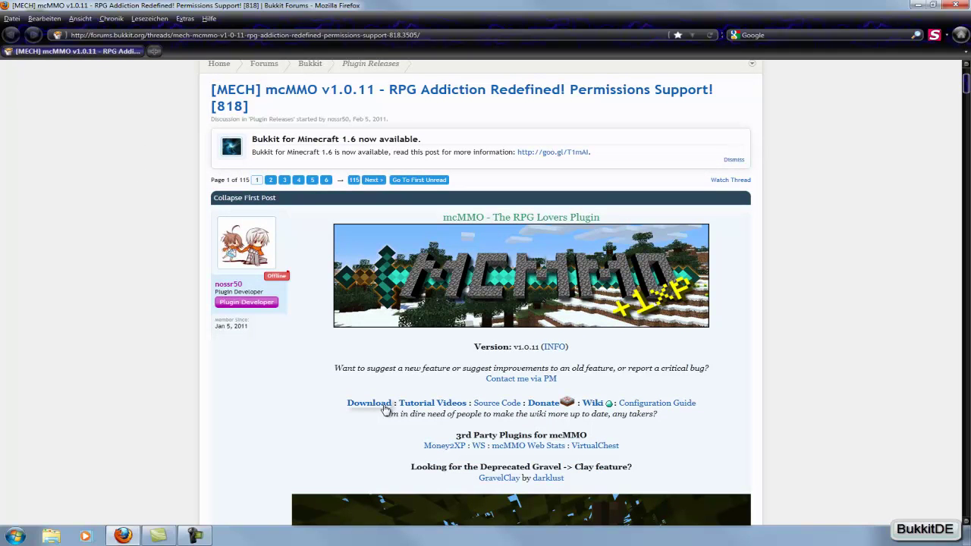
{"action": "scroll", "coordinate": [340, 403], "scroll_direction": "down", "scroll_amount": 7}
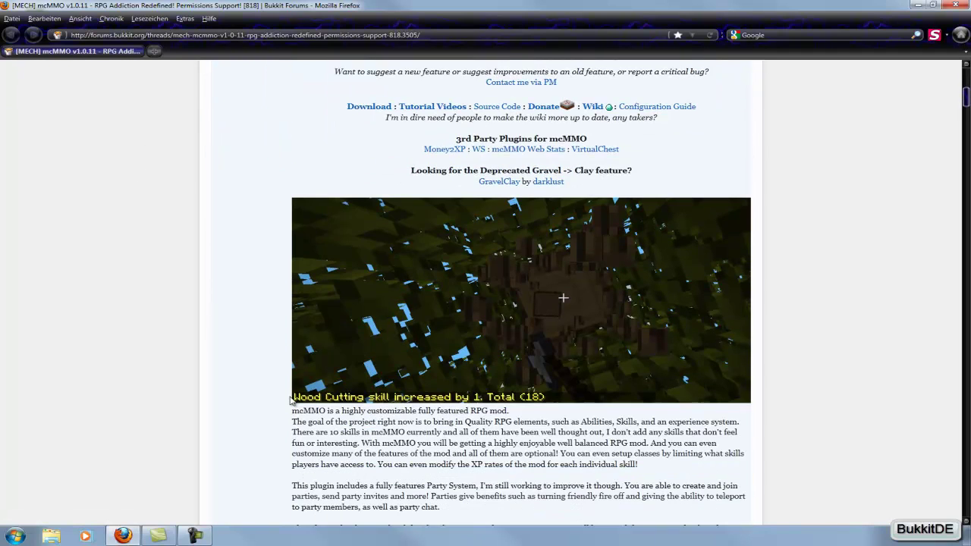
{"action": "scroll", "coordinate": [212, 369], "scroll_direction": "down", "scroll_amount": 7}
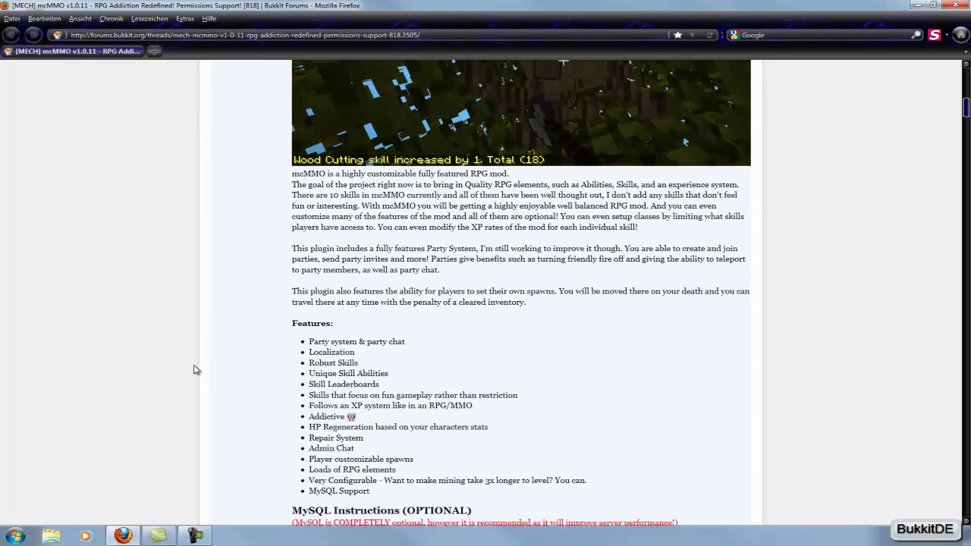
{"action": "scroll", "coordinate": [195, 369], "scroll_direction": "up", "scroll_amount": 6}
{"action": "scroll", "coordinate": [194, 370], "scroll_direction": "down", "scroll_amount": 9}
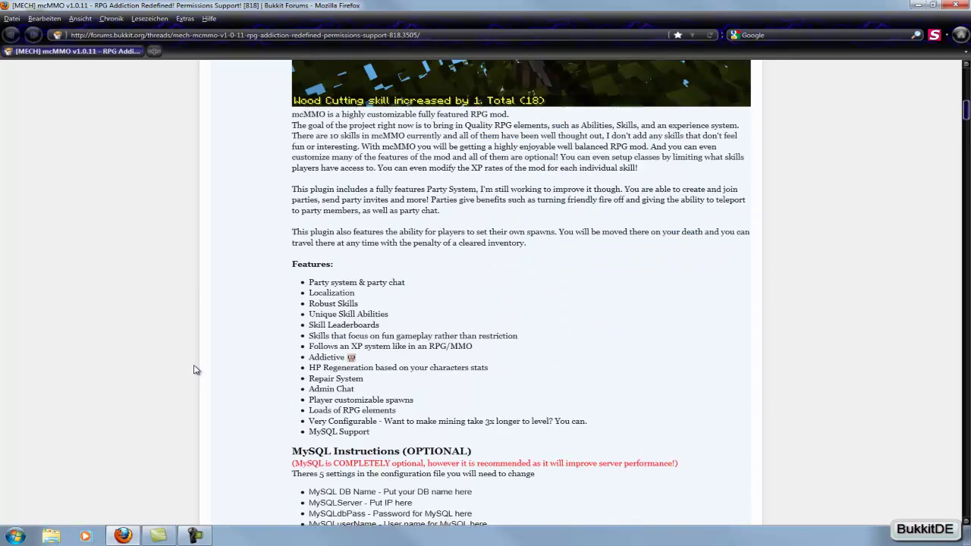
- Read the mcMMO thread's sections on MySQL conversion, permission nodes, skill access and localizations
{"action": "scroll", "coordinate": [194, 370], "scroll_direction": "down", "scroll_amount": 8}
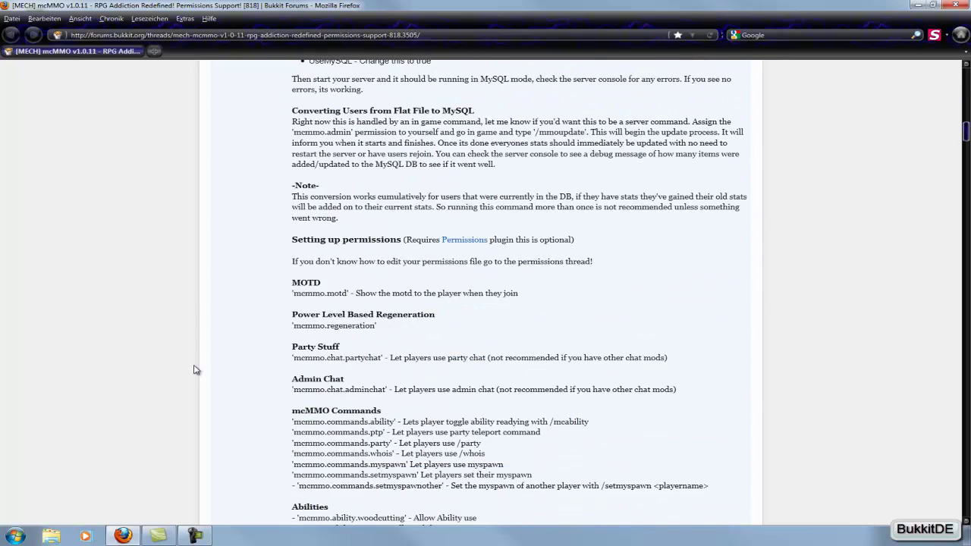
{"action": "scroll", "coordinate": [194, 370], "scroll_direction": "down", "scroll_amount": 2}
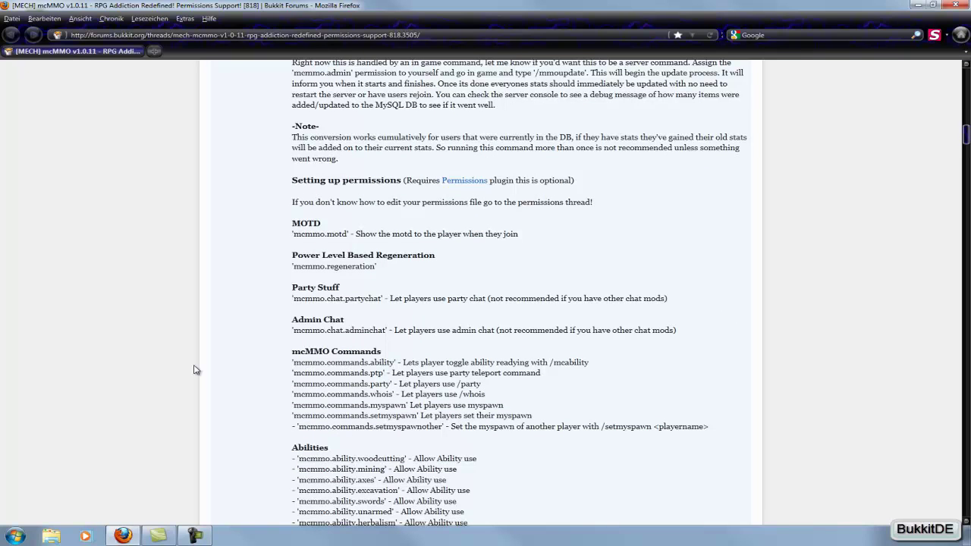
{"action": "scroll", "coordinate": [195, 370], "scroll_direction": "down", "scroll_amount": 2}
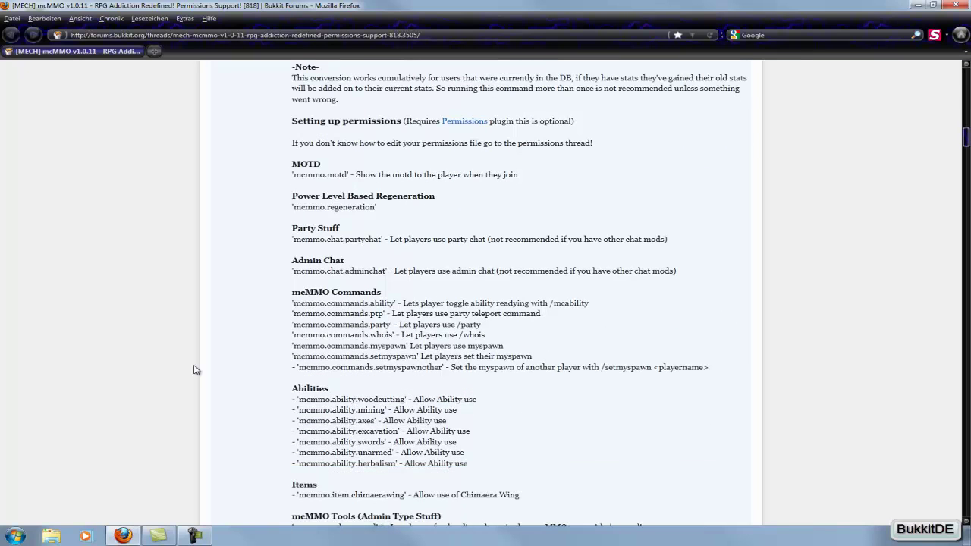
{"action": "scroll", "coordinate": [194, 370], "scroll_direction": "down", "scroll_amount": 12}
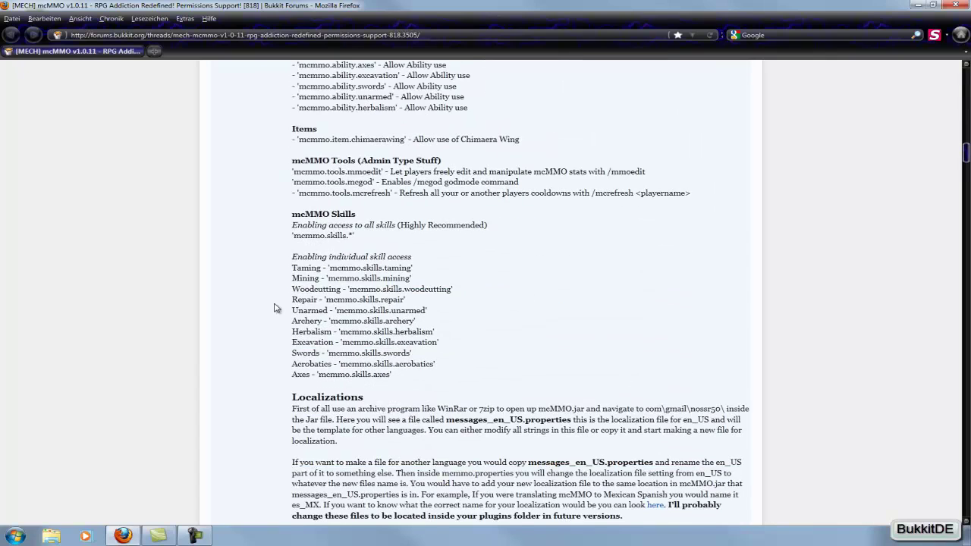
{"action": "scroll", "coordinate": [267, 311], "scroll_direction": "down", "scroll_amount": 2}
{"action": "scroll", "coordinate": [238, 318], "scroll_direction": "down", "scroll_amount": 10}
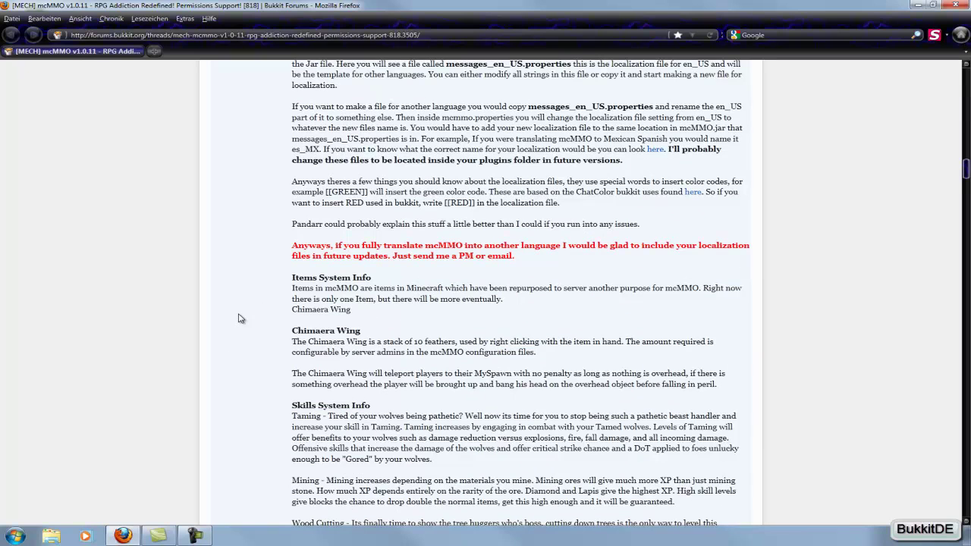
- Review the mcMMO skill descriptions, party and other commands, and version history, and return to the desktop
{"action": "scroll", "coordinate": [238, 317], "scroll_direction": "down", "scroll_amount": 3}
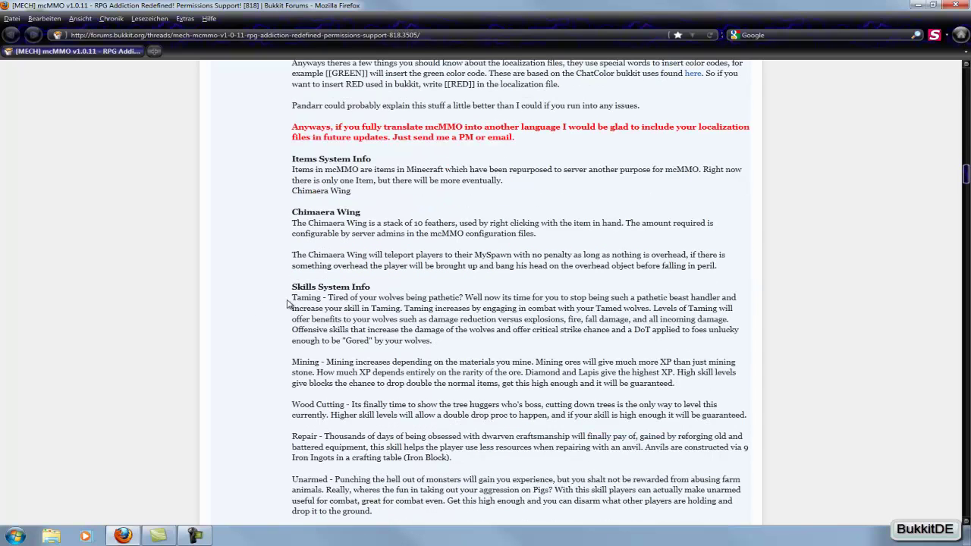
{"action": "left_click_drag", "start_coordinate": [327, 362], "coordinate": [415, 362]}
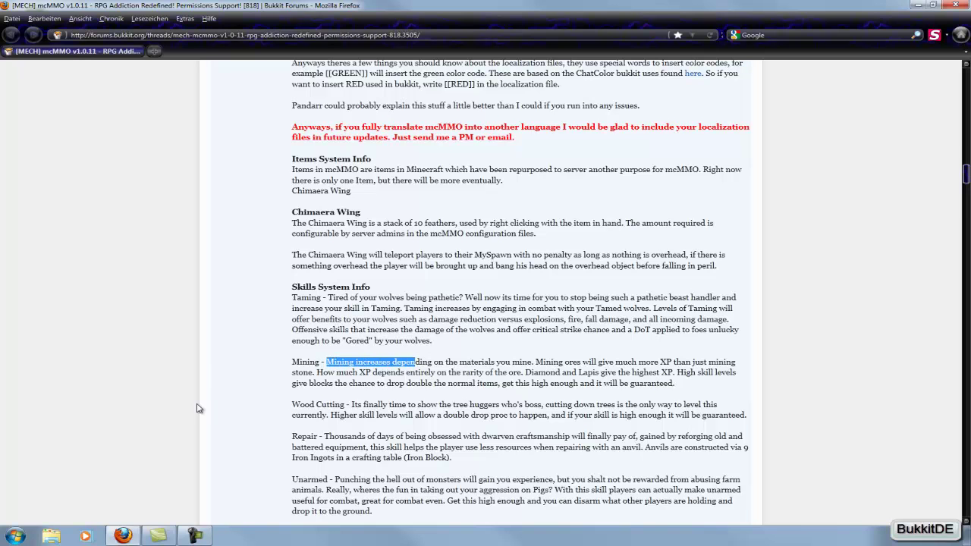
{"action": "scroll", "coordinate": [161, 402], "scroll_direction": "down", "scroll_amount": 9}
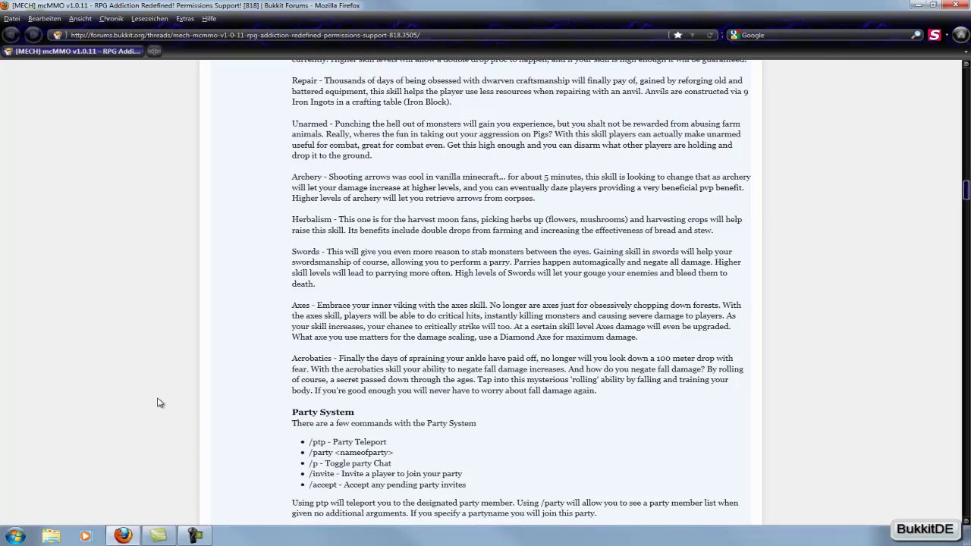
{"action": "scroll", "coordinate": [243, 382], "scroll_direction": "down", "scroll_amount": 3}
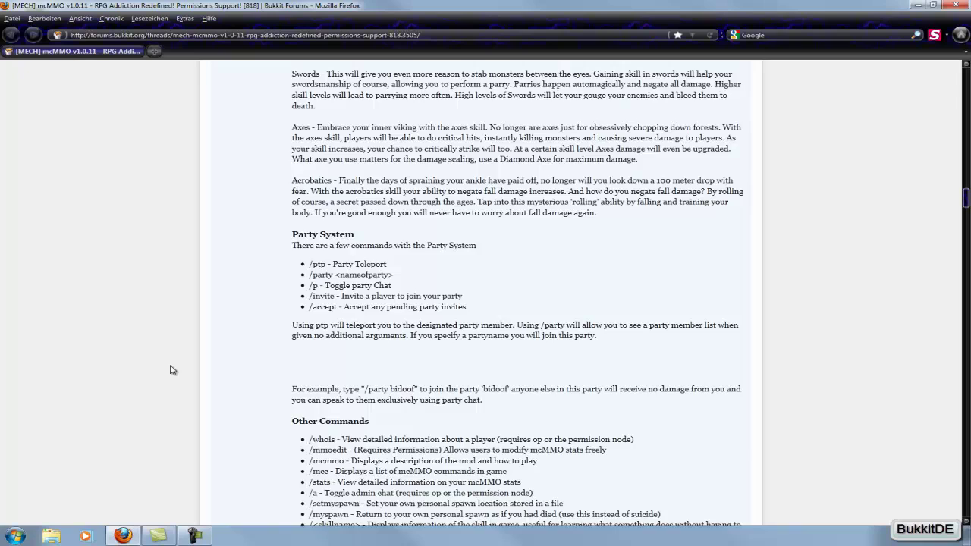
{"action": "scroll", "coordinate": [171, 371], "scroll_direction": "down", "scroll_amount": 2}
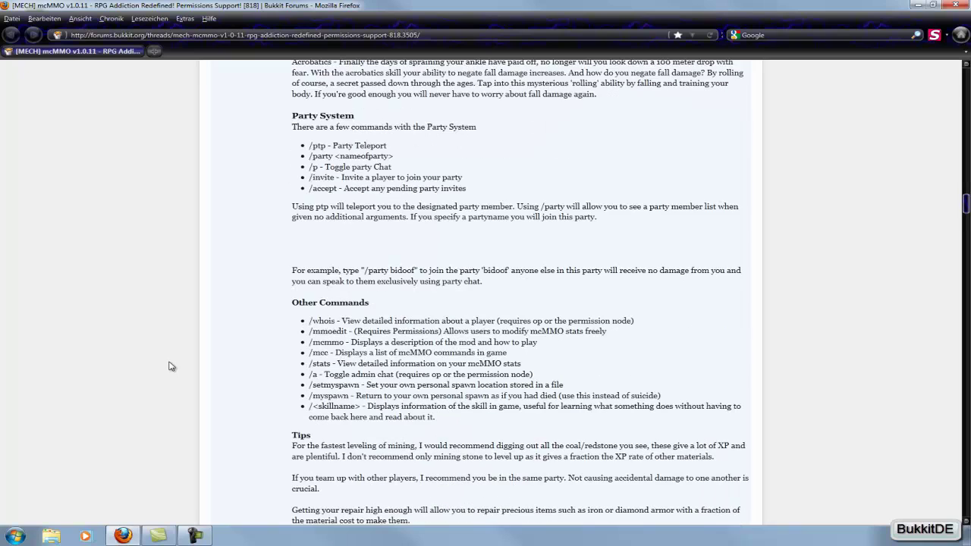
{"action": "scroll", "coordinate": [184, 372], "scroll_direction": "down", "scroll_amount": 10}
{"action": "scroll", "coordinate": [182, 372], "scroll_direction": "down", "scroll_amount": 7}
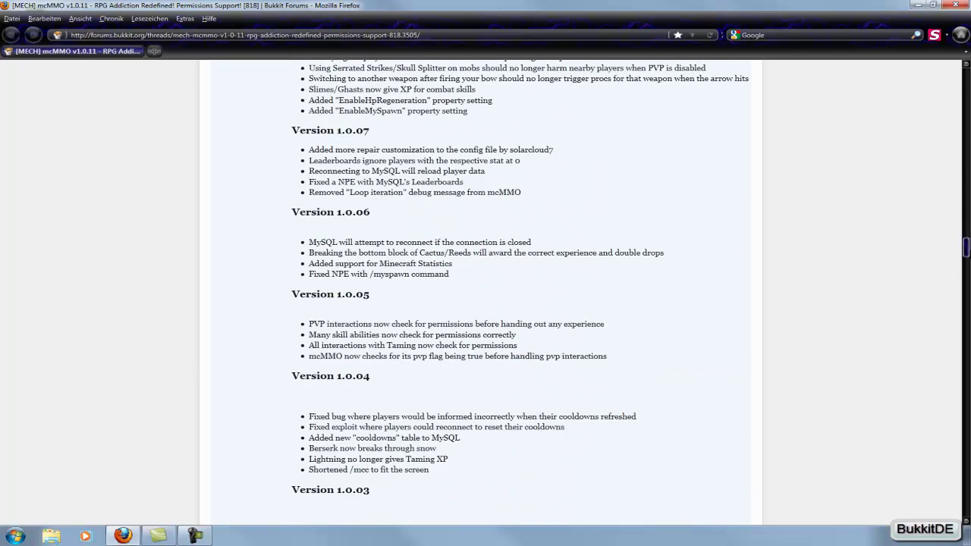
{"action": "scroll", "coordinate": [183, 373], "scroll_direction": "up", "scroll_amount": 20}
{"action": "left_click", "coordinate": [920, 7]}
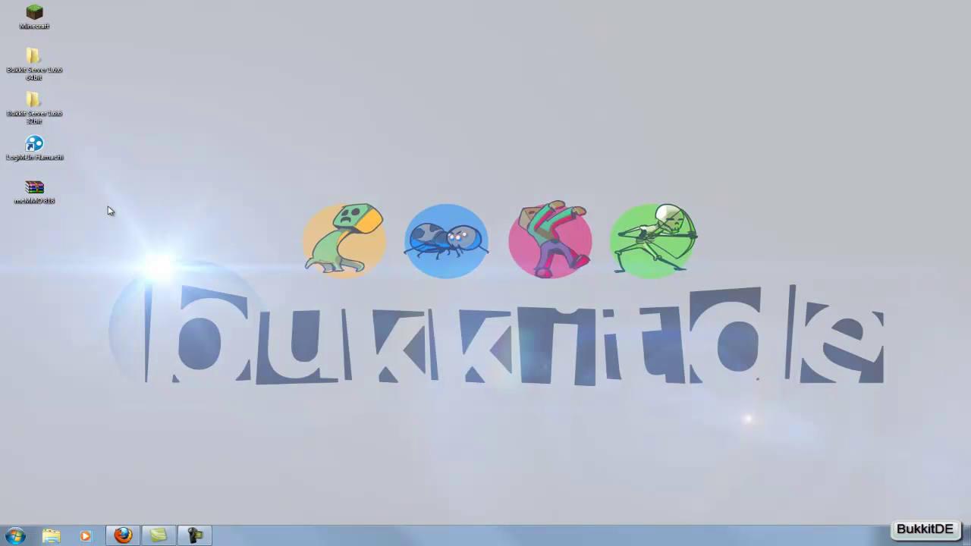
- Extract mcMMO.jar from the mcMMO 818 archive to the desktop and move it into the Bukkit Server 1.6.6 32bit plugins folder
{"action": "double_click", "coordinate": [53, 201]}
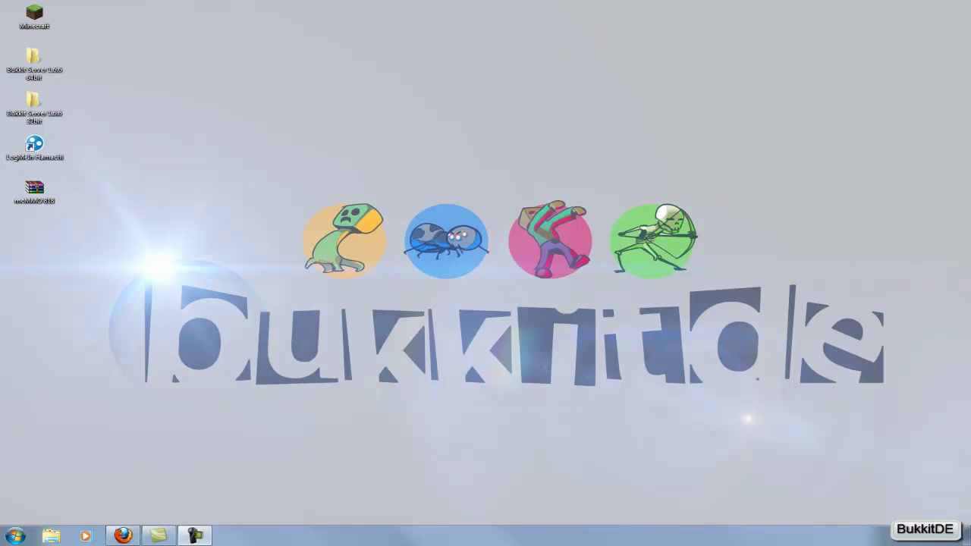
{"action": "left_click", "coordinate": [56, 233]}
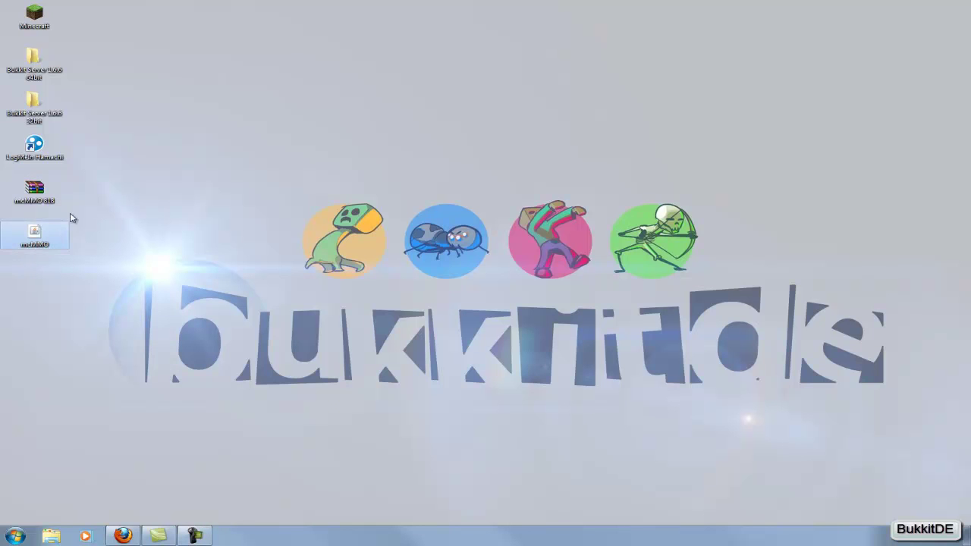
{"action": "key", "text": "b"}
{"action": "key", "text": "Return"}
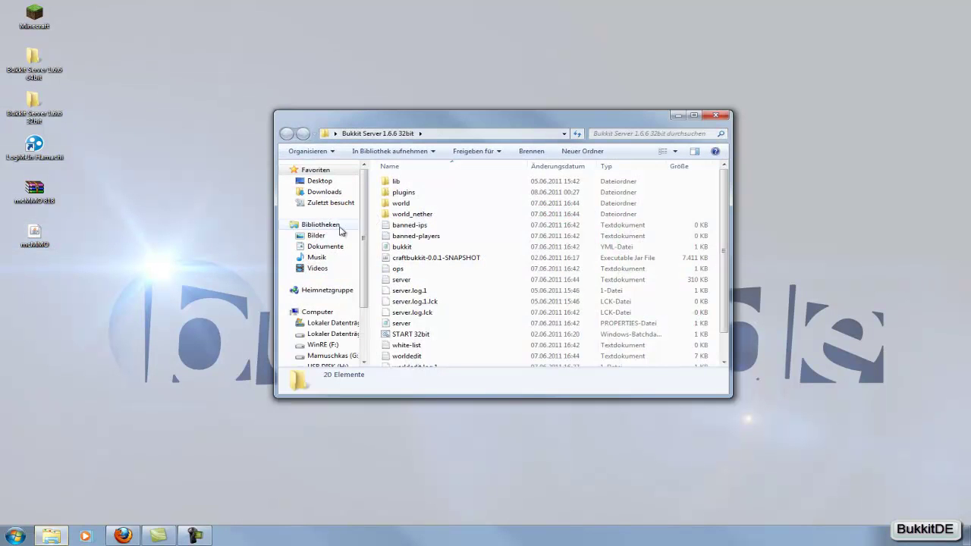
{"action": "double_click", "coordinate": [414, 193]}
{"action": "left_click_drag", "start_coordinate": [53, 242], "coordinate": [645, 252]}
- View the contents of the mcMMO 818 archive in WinRAR and close the archive windows
{"action": "double_click", "coordinate": [34, 190]}
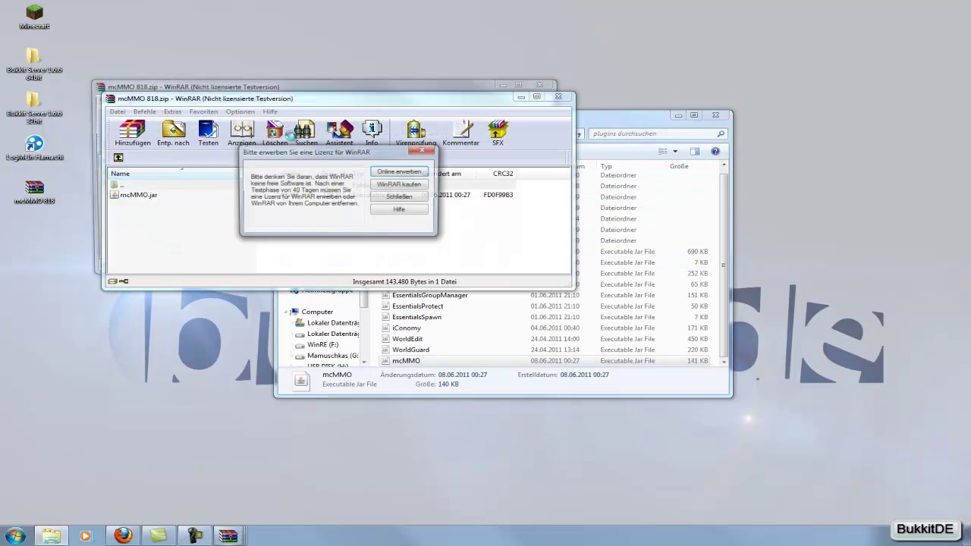
{"action": "key", "text": "Escape"}
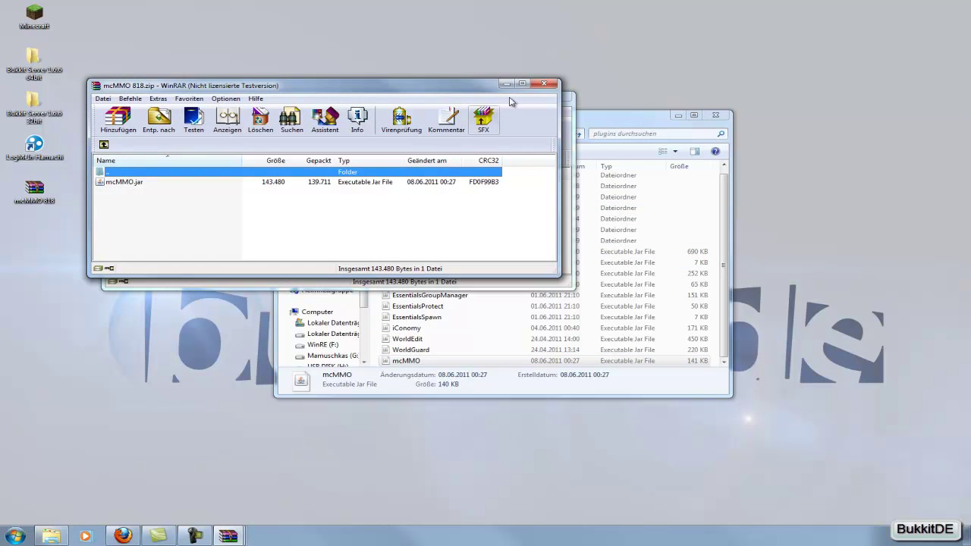
{"action": "left_click", "coordinate": [543, 84]}
{"action": "left_click", "coordinate": [424, 149]}
{"action": "left_click", "coordinate": [558, 97]}
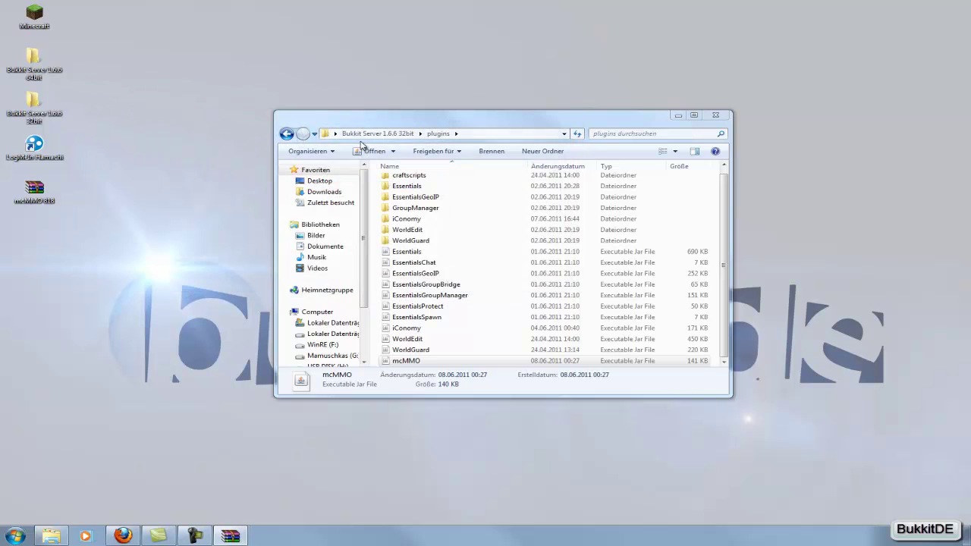
- Go back to the Bukkit Server 1.6.6 32bit folder and start the server with START 32bit
{"action": "left_click", "coordinate": [287, 133]}
{"action": "double_click", "coordinate": [417, 335]}
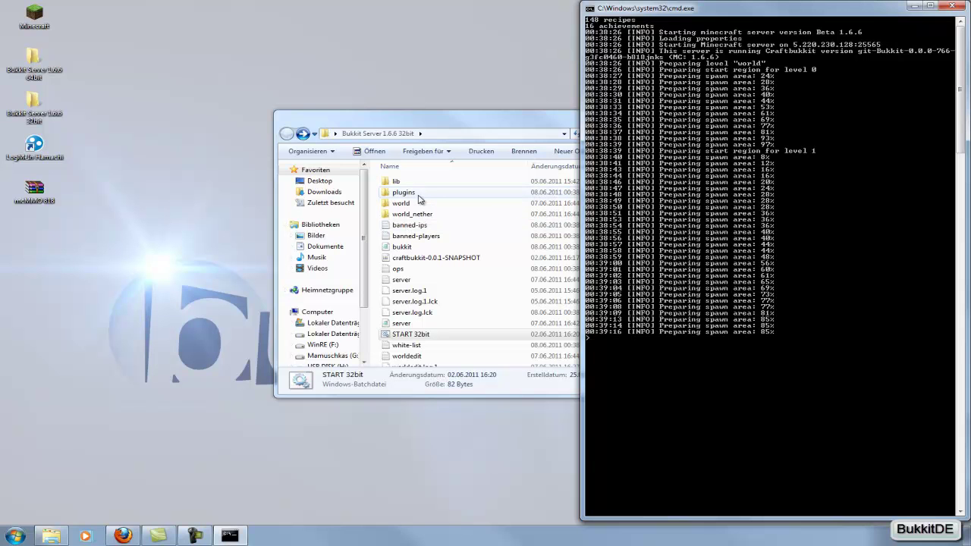
- Switch to Firefox and examine the mcMMO permission nodes for commands, abilities, items, tools and skills while the server loads
{"action": "left_click", "coordinate": [123, 537]}
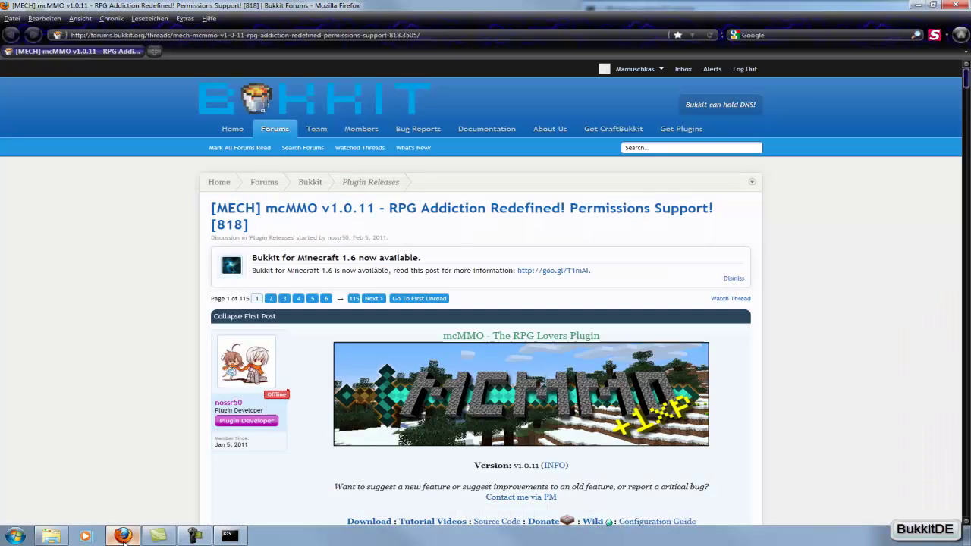
{"action": "scroll", "coordinate": [106, 388], "scroll_direction": "down", "scroll_amount": 10}
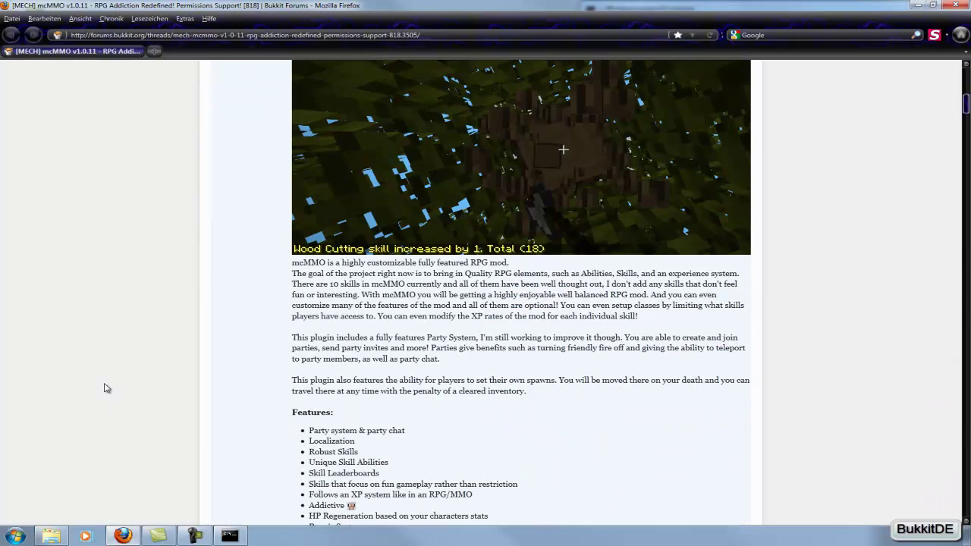
{"action": "scroll", "coordinate": [106, 389], "scroll_direction": "down", "scroll_amount": 3}
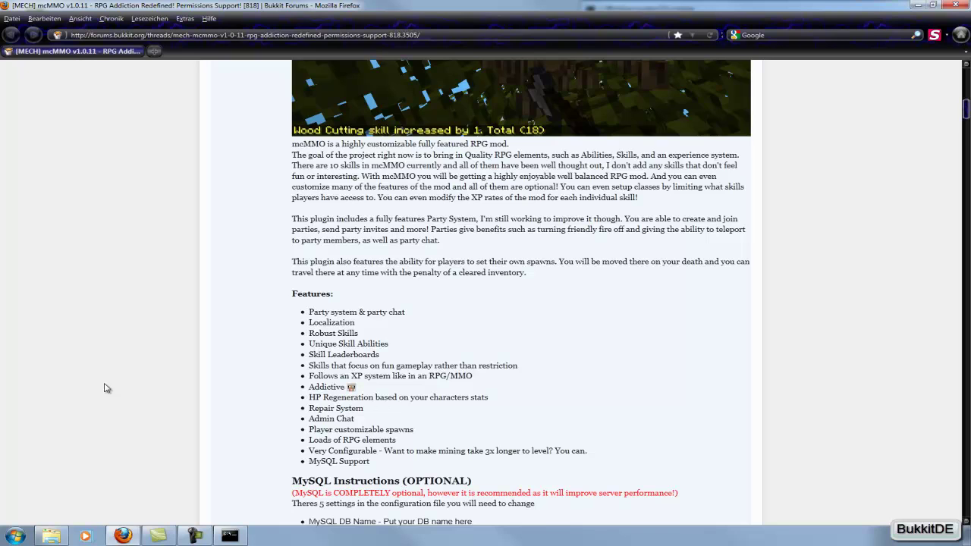
{"action": "scroll", "coordinate": [106, 388], "scroll_direction": "down", "scroll_amount": 15}
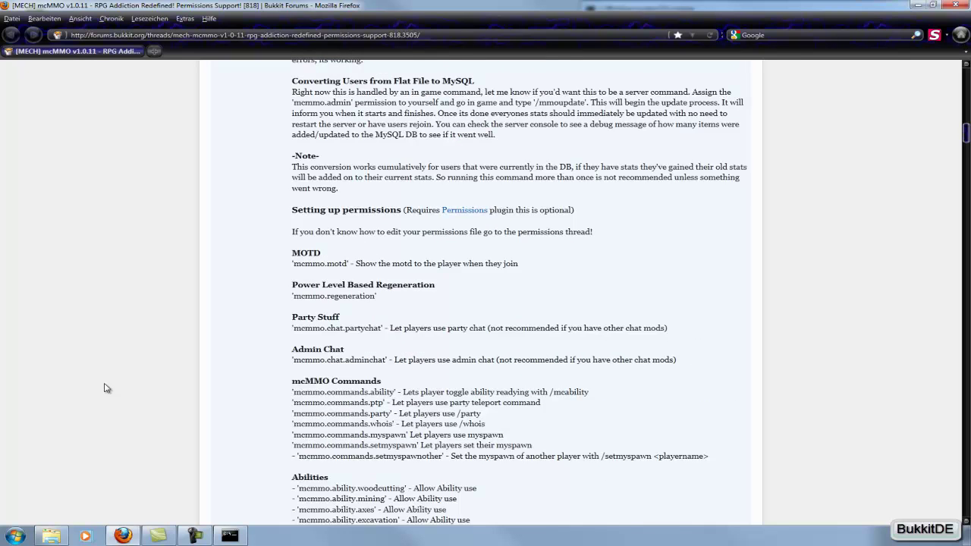
{"action": "scroll", "coordinate": [107, 389], "scroll_direction": "down", "scroll_amount": 5}
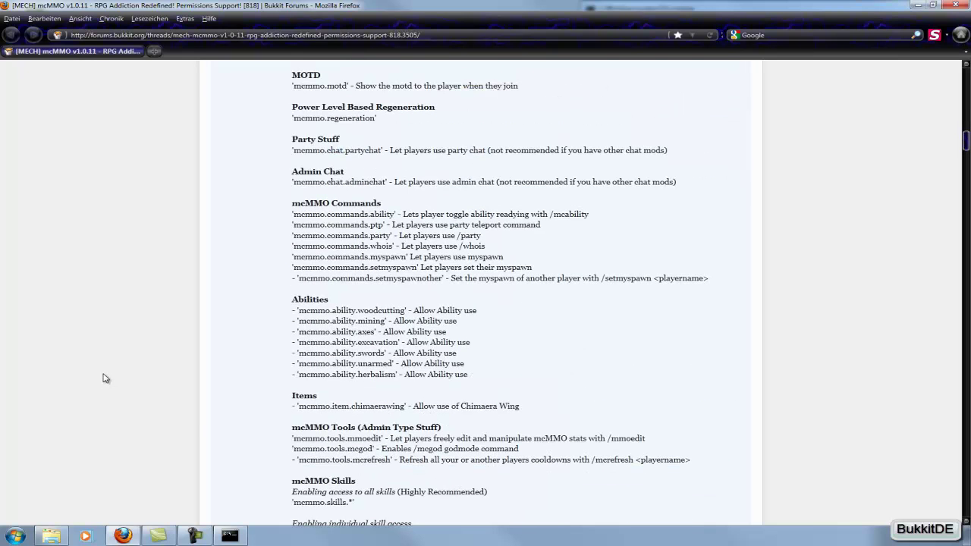
{"action": "scroll", "coordinate": [106, 378], "scroll_direction": "down", "scroll_amount": 2}
{"action": "scroll", "coordinate": [233, 216], "scroll_direction": "up", "scroll_amount": 2}
{"action": "scroll", "coordinate": [220, 218], "scroll_direction": "down", "scroll_amount": 2}
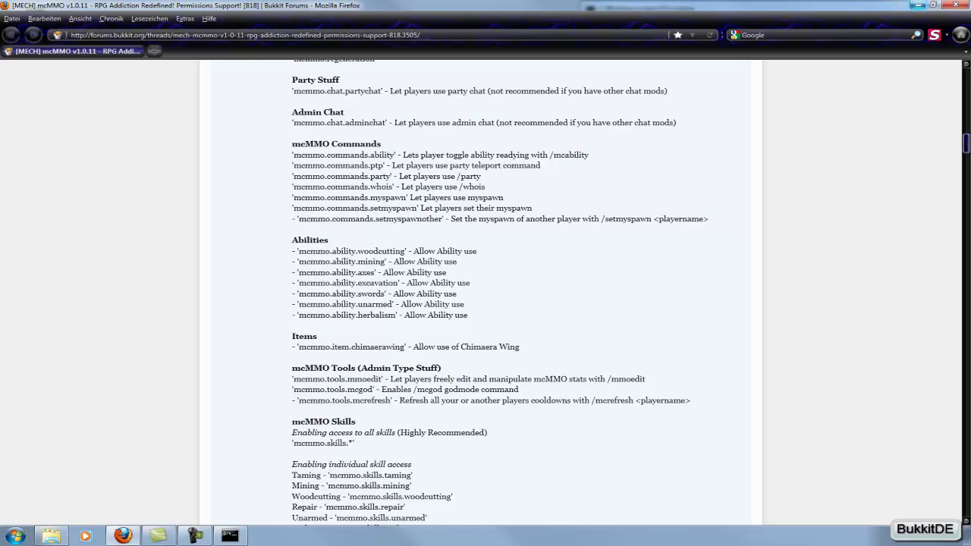
{"action": "left_click", "coordinate": [920, 4]}
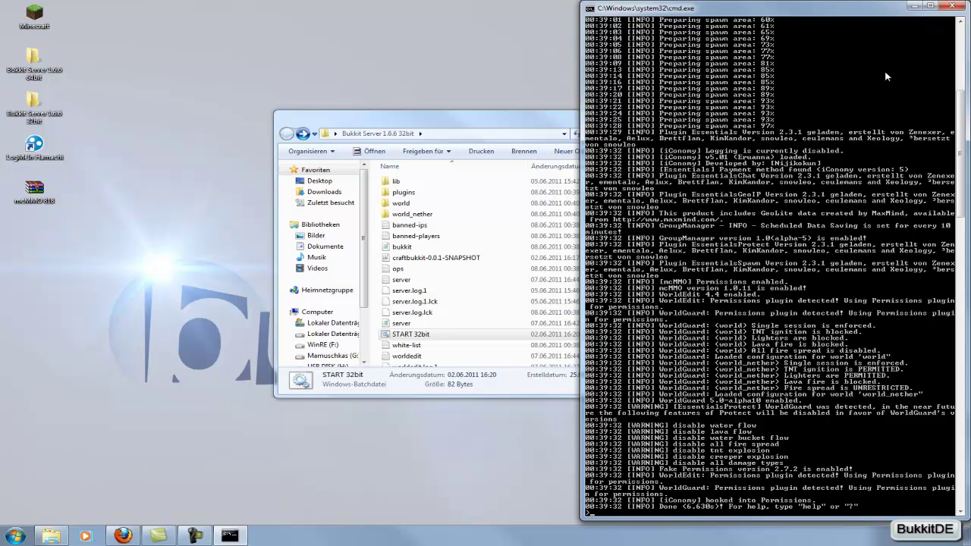
- Shut down the running server with the stop command and close its console window
{"action": "type", "text": "stop"}
{"action": "key", "text": "Return"}
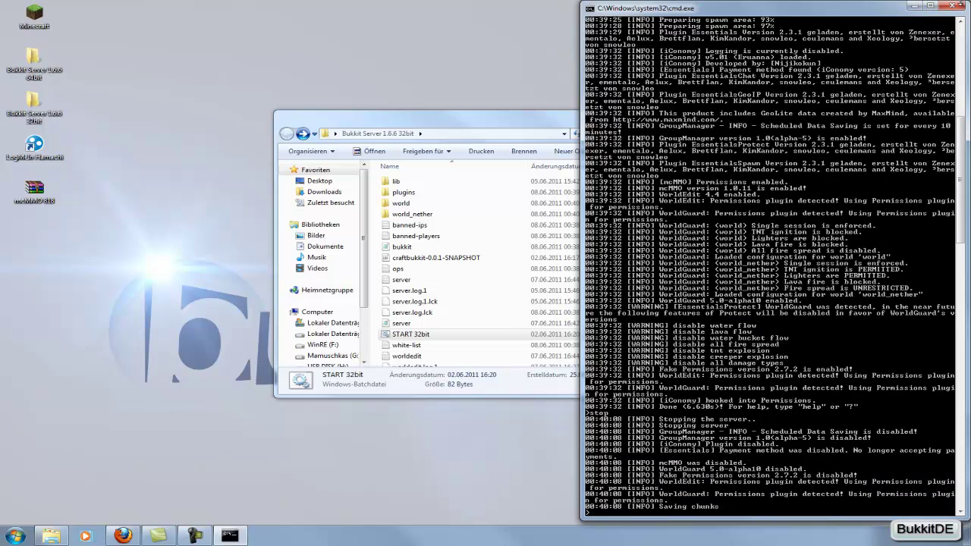
{"action": "left_click", "coordinate": [955, 7]}
- Go to the mcMMO folder inside plugins and open the mcmmo properties file in Notepad++ for editing
{"action": "double_click", "coordinate": [431, 194]}
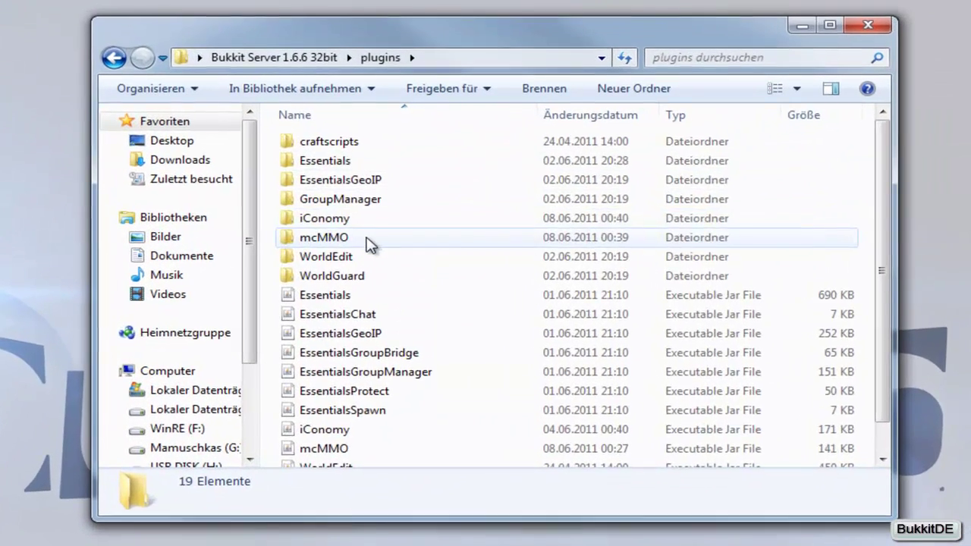
{"action": "double_click", "coordinate": [365, 241]}
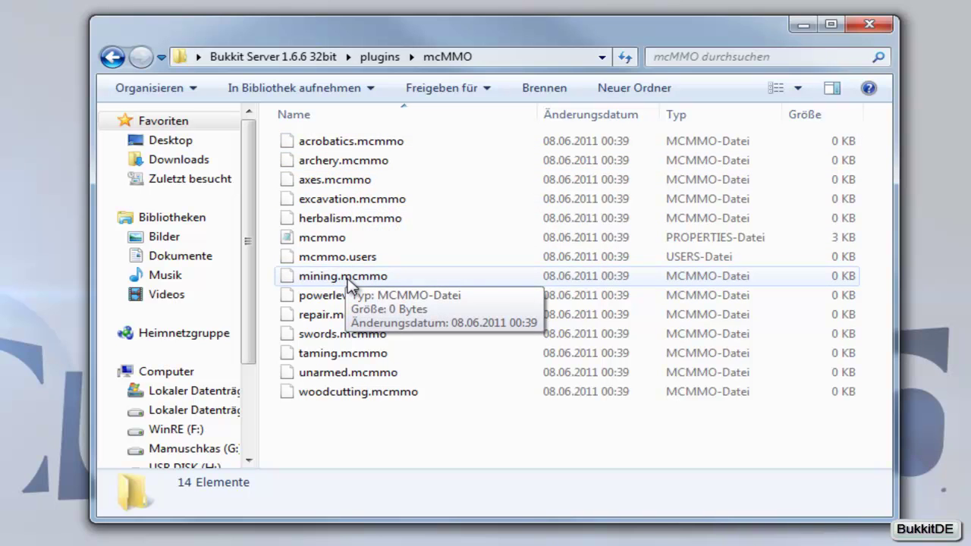
{"action": "left_click", "coordinate": [345, 238]}
{"action": "right_click", "coordinate": [346, 237]}
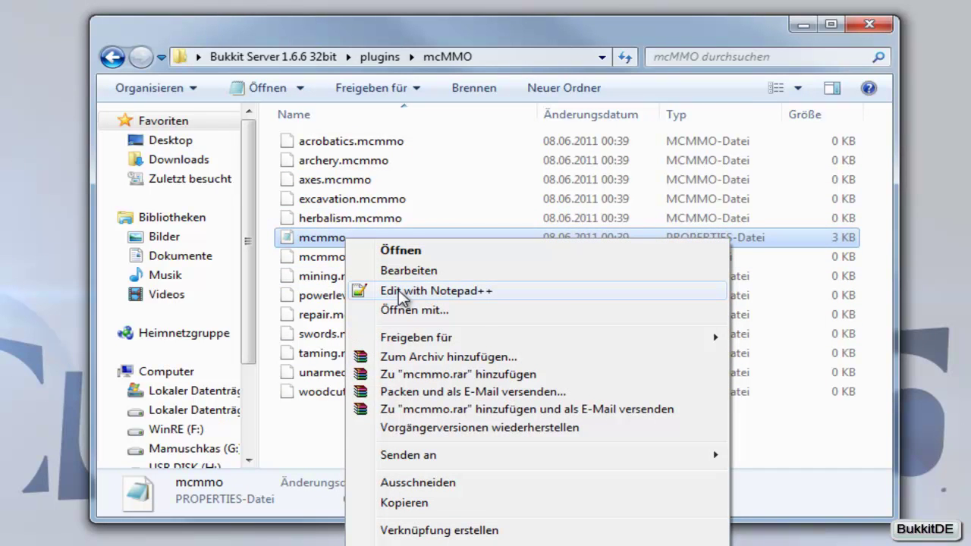
{"action": "left_click", "coordinate": [400, 292]}
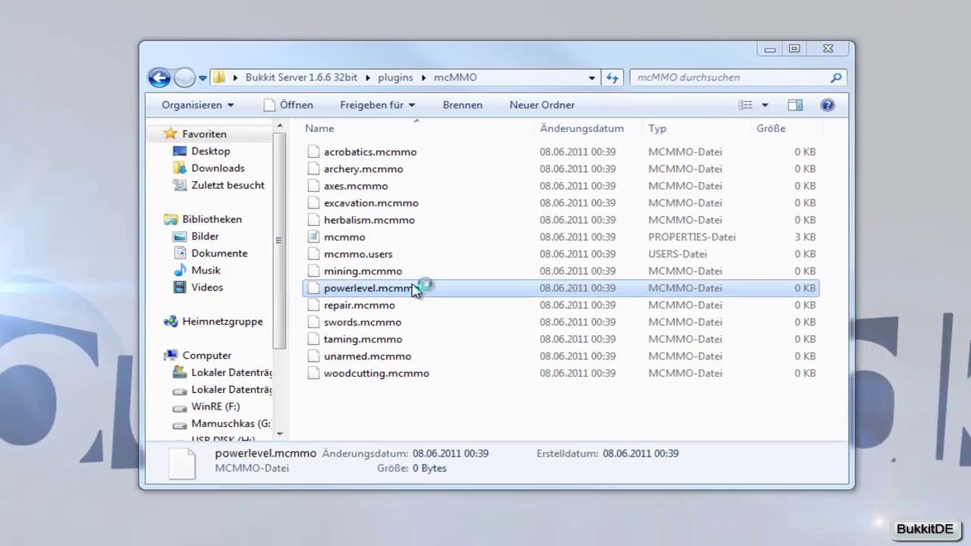
- Close all open files except mcmmo.properties, then restore the maximized editor window and move it toward the middle of the desktop
{"action": "right_click", "coordinate": [90, 44]}
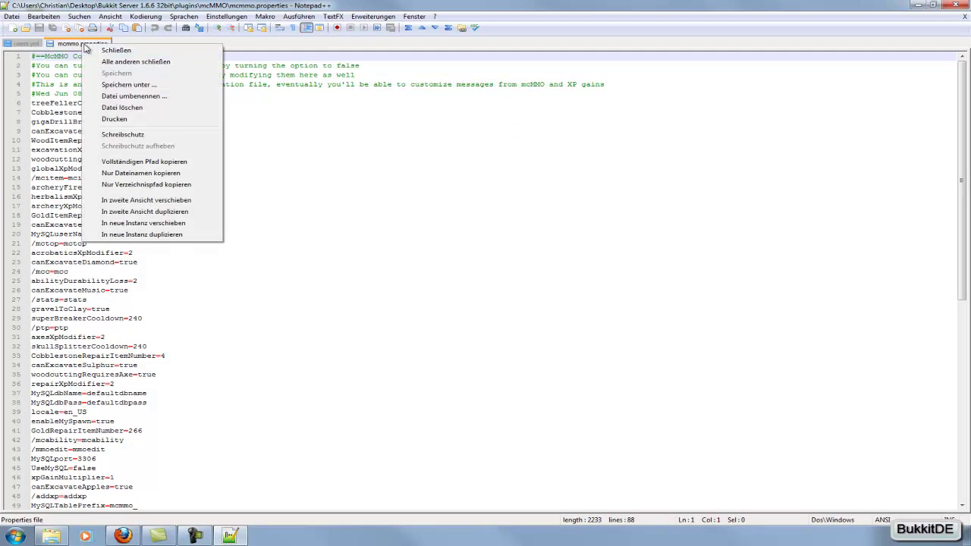
{"action": "left_click", "coordinate": [107, 63]}
{"action": "double_click", "coordinate": [138, 8]}
{"action": "left_click_drag", "start_coordinate": [250, 10], "coordinate": [388, 11]}
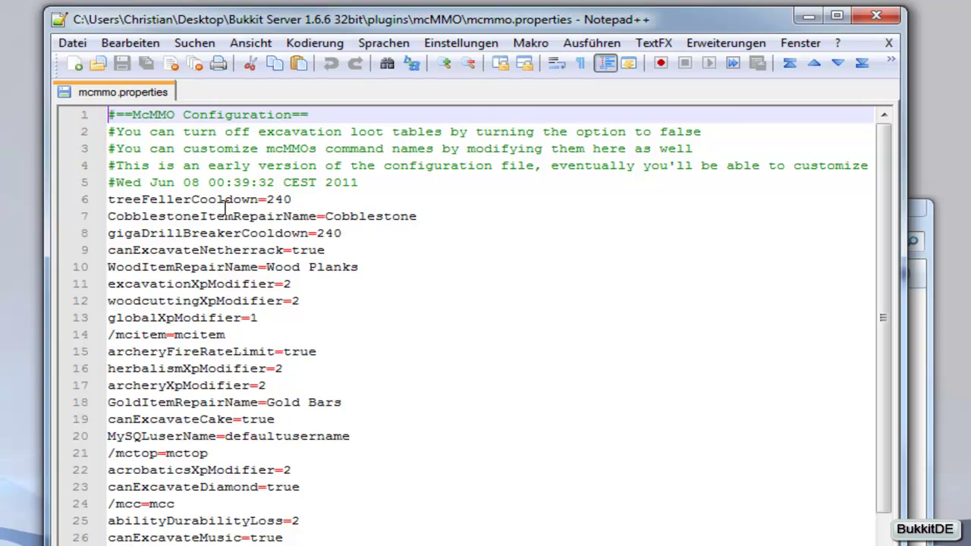
- Examine the cooldown, repair item, XP modifier, MySQL and command name settings throughout mcmmo.properties, then close the editor
{"action": "left_click_drag", "start_coordinate": [133, 201], "coordinate": [262, 201]}
{"action": "left_click", "coordinate": [267, 216]}
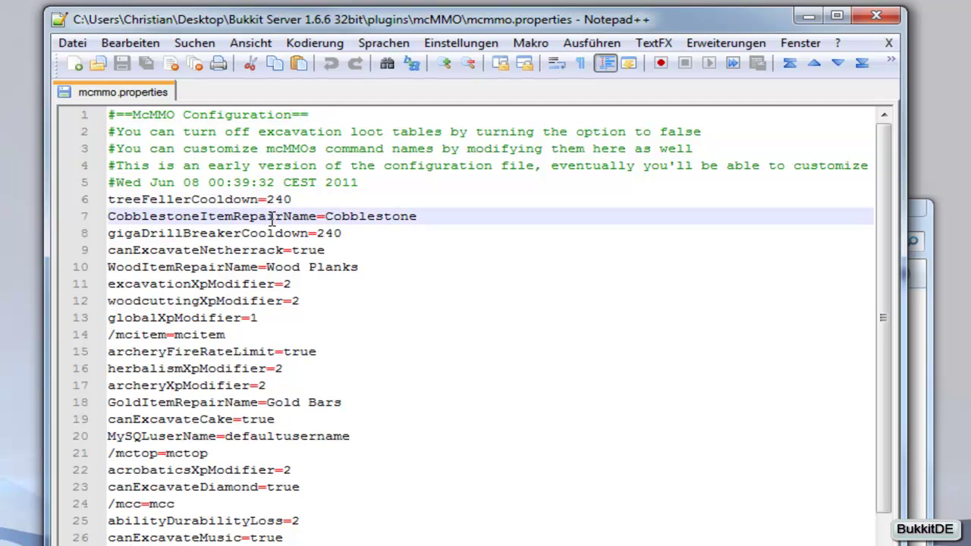
{"action": "left_click", "coordinate": [354, 234]}
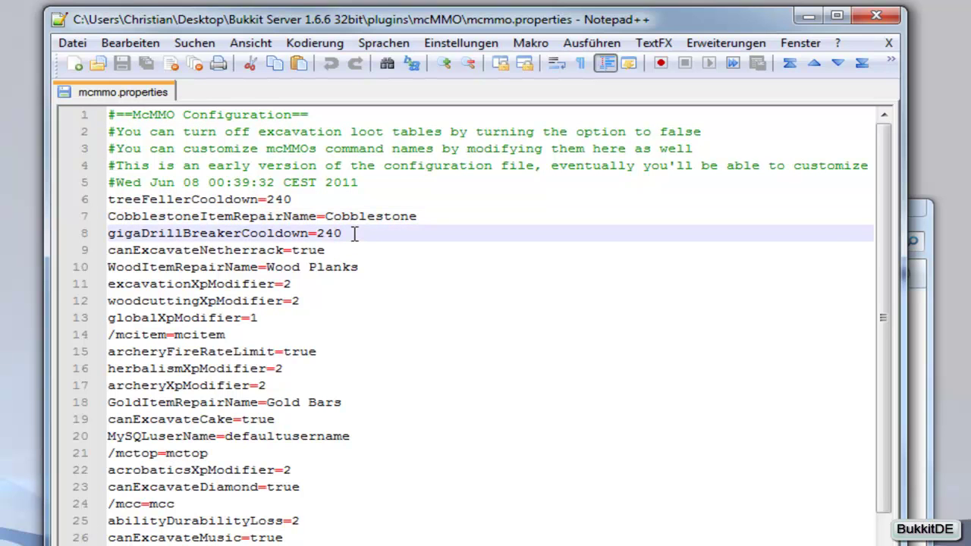
{"action": "left_click", "coordinate": [332, 265]}
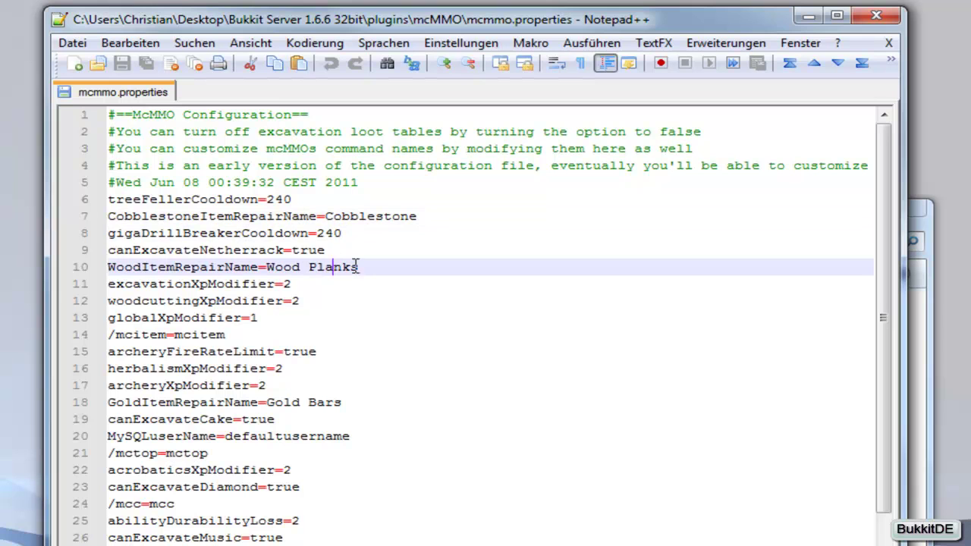
{"action": "left_click", "coordinate": [311, 349]}
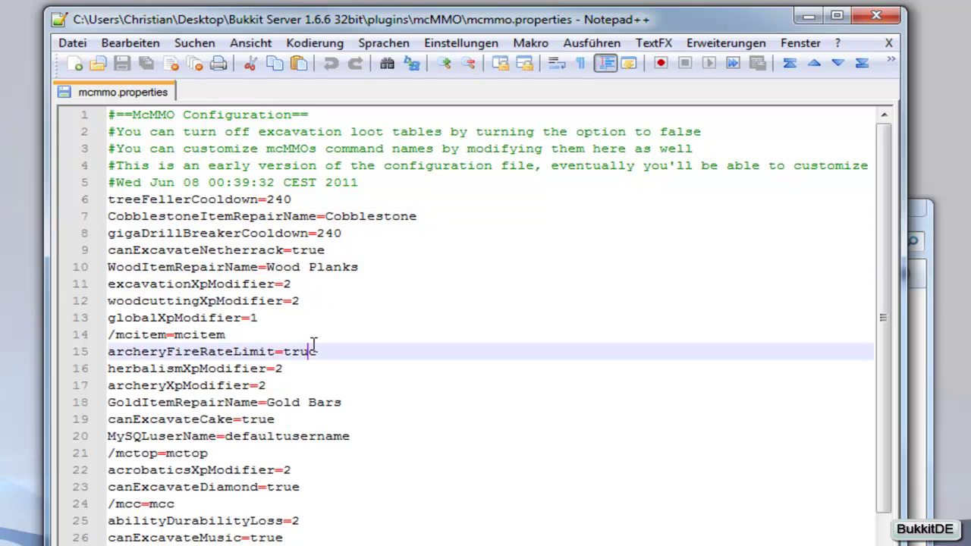
{"action": "left_click", "coordinate": [343, 369]}
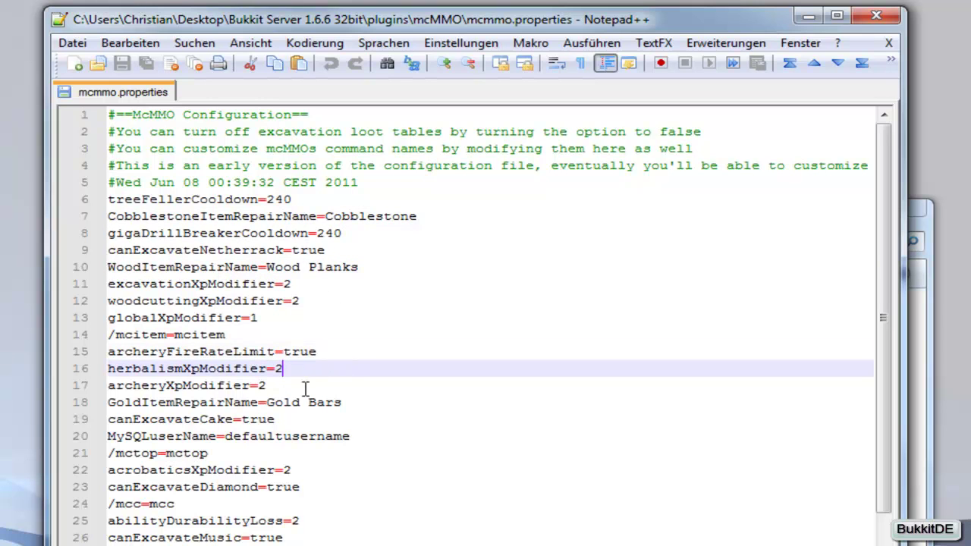
{"action": "left_click", "coordinate": [357, 407]}
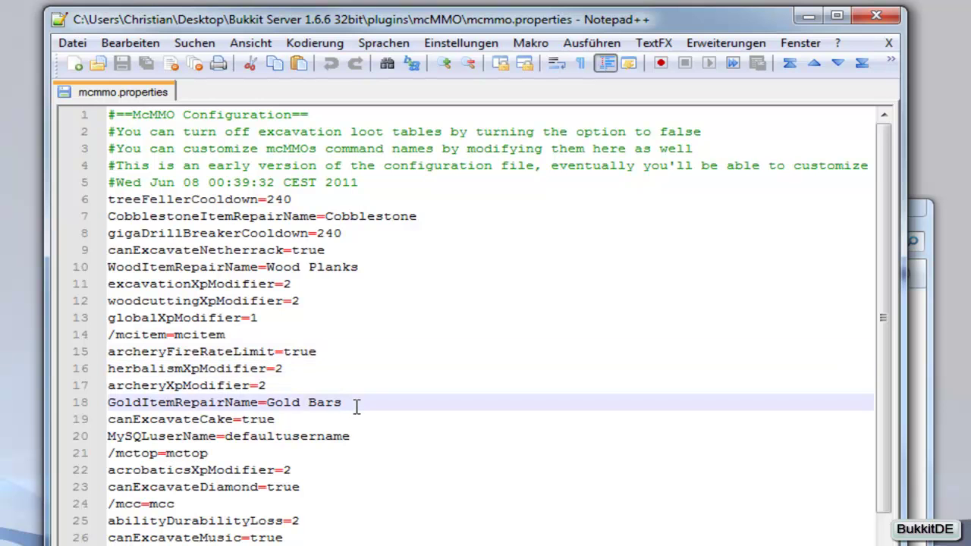
{"action": "scroll", "coordinate": [357, 408], "scroll_direction": "down", "scroll_amount": 2}
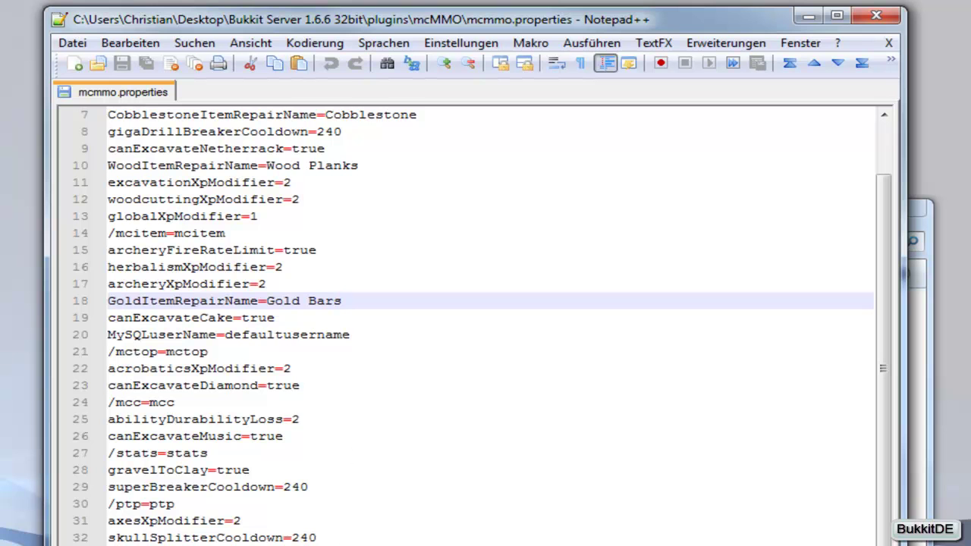
{"action": "scroll", "coordinate": [486, 327], "scroll_direction": "down", "scroll_amount": 7}
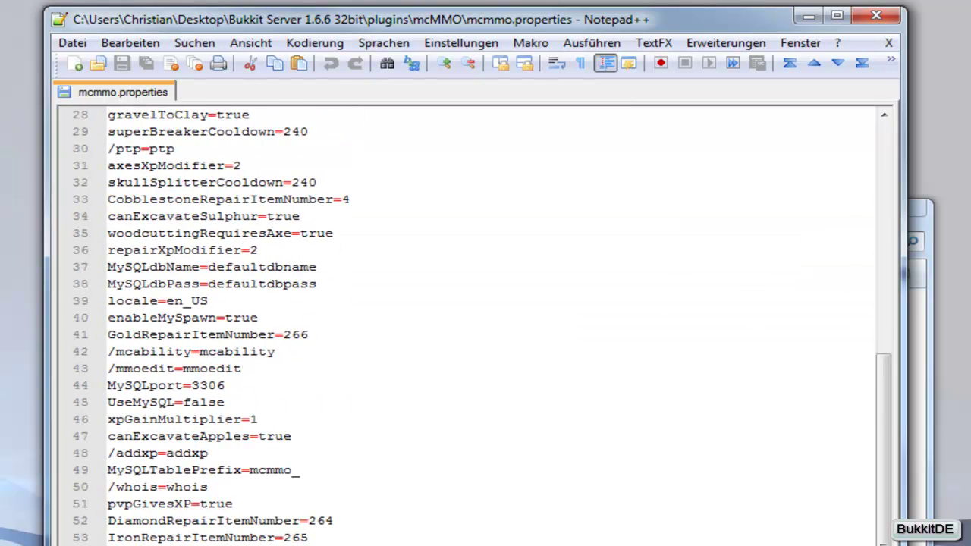
{"action": "scroll", "coordinate": [486, 327], "scroll_direction": "down", "scroll_amount": 1}
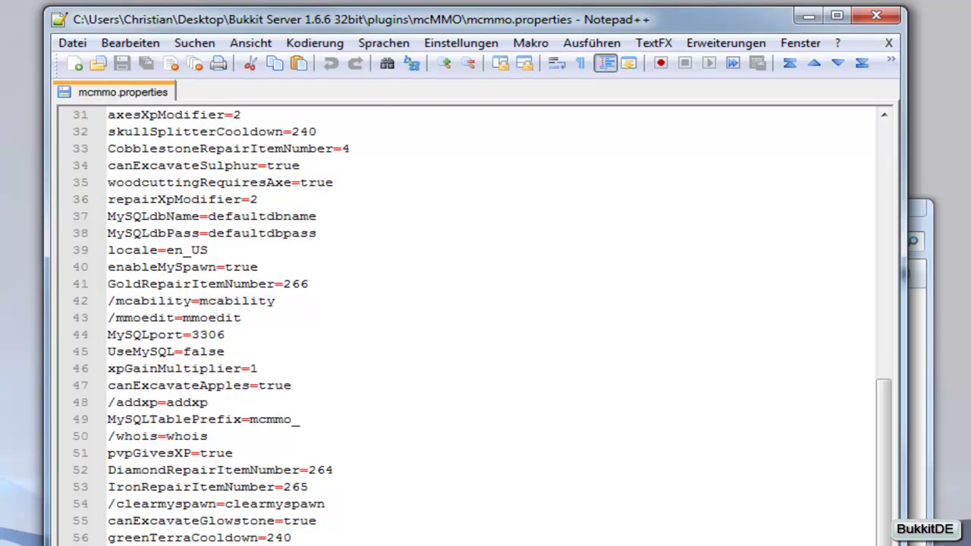
{"action": "scroll", "coordinate": [486, 326], "scroll_direction": "down", "scroll_amount": 2}
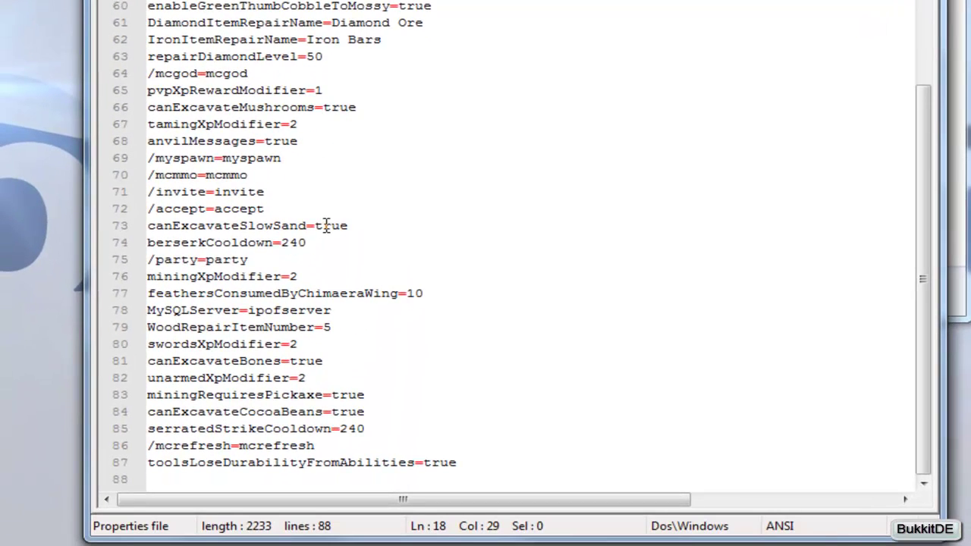
{"action": "scroll", "coordinate": [332, 219], "scroll_direction": "up", "scroll_amount": 12}
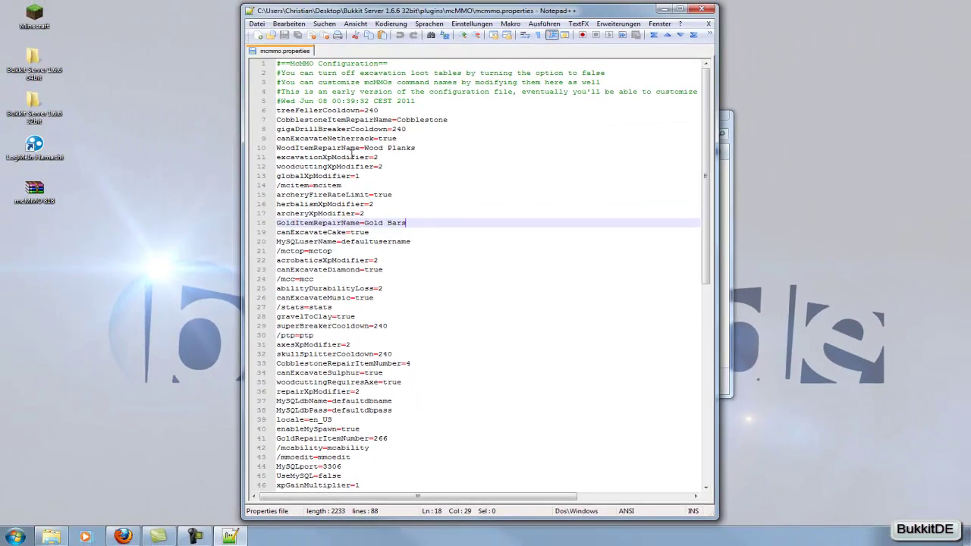
{"action": "left_click", "coordinate": [703, 9]}
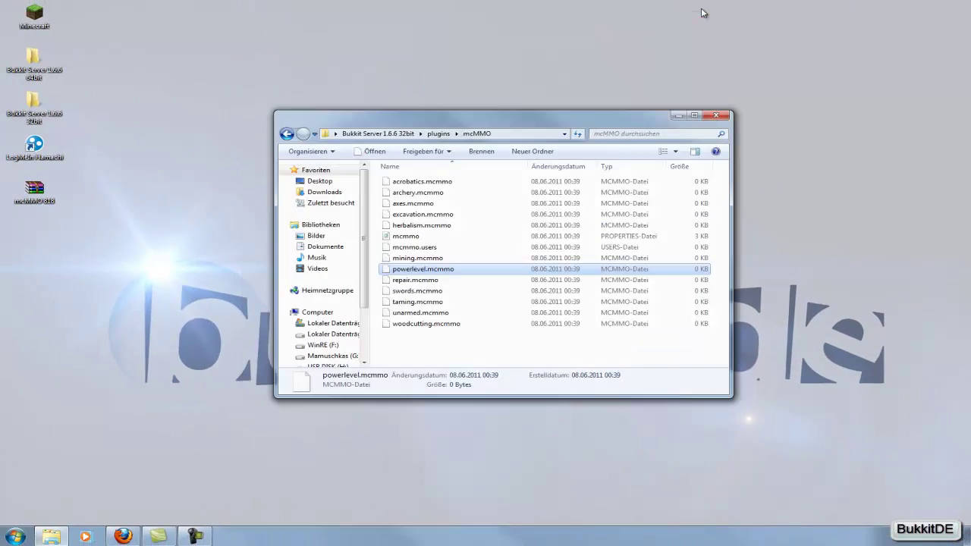
- Go back to plugins, open the worlds folder of GroupManager and delete the hans folder
{"action": "left_click", "coordinate": [287, 134]}
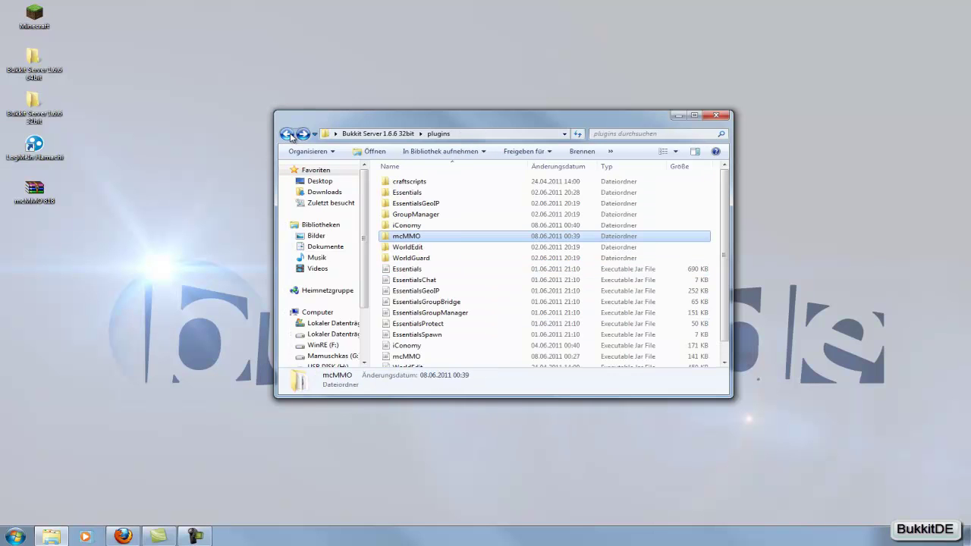
{"action": "double_click", "coordinate": [426, 216]}
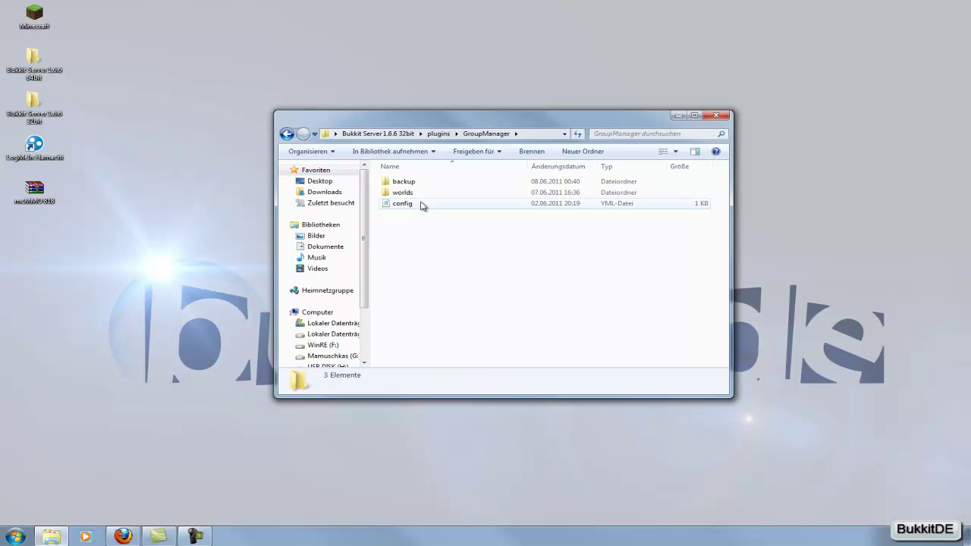
{"action": "double_click", "coordinate": [418, 198]}
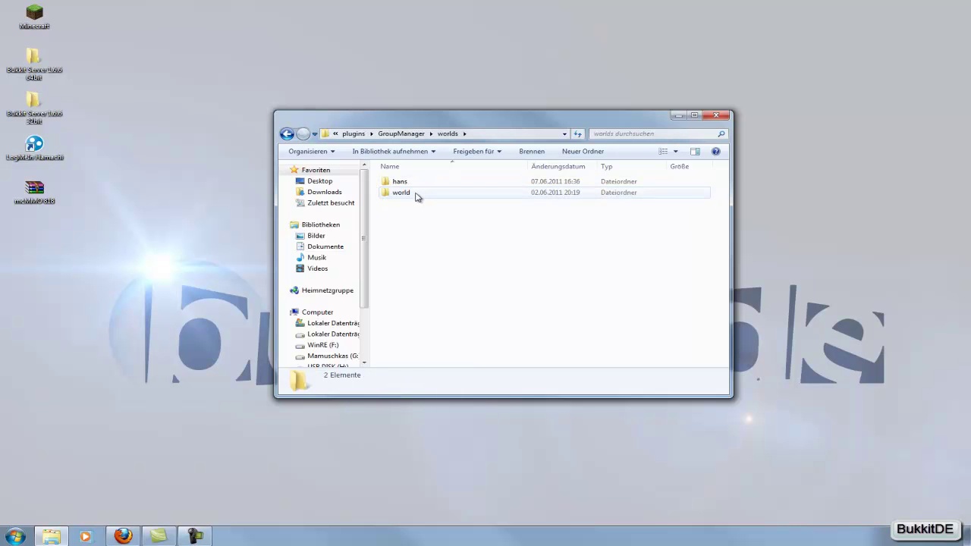
{"action": "left_click", "coordinate": [415, 188]}
{"action": "key", "text": "Delete"}
{"action": "key", "text": "Return"}
- Enter the world folder and open its groups.yml file in Notepad++ for editing
{"action": "double_click", "coordinate": [416, 187]}
{"action": "left_click", "coordinate": [416, 185]}
{"action": "right_click", "coordinate": [414, 183]}
{"action": "left_click", "coordinate": [451, 214]}
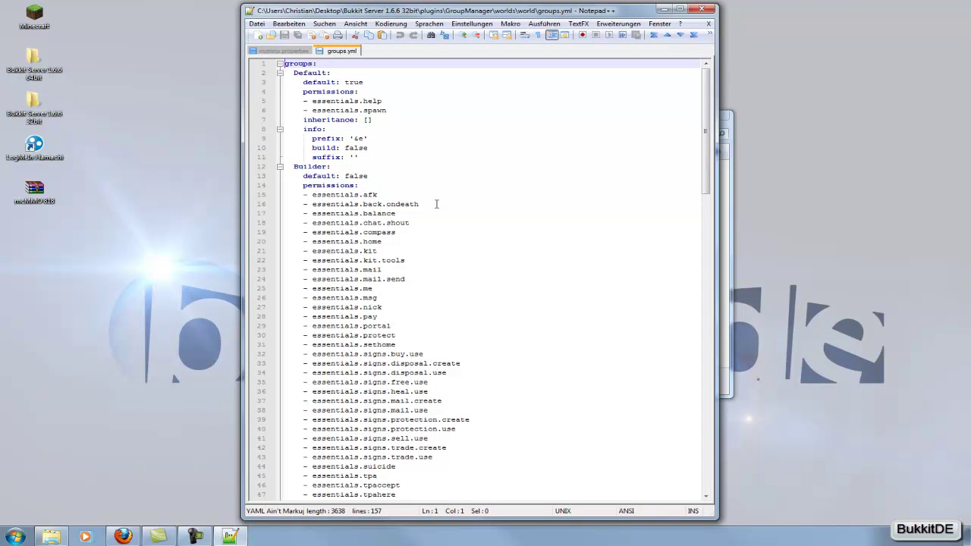
- Switch to Firefox and review the mcMMO forum thread's permission and MySQL setup sections, returning to the start of the page
{"action": "left_click", "coordinate": [121, 536]}
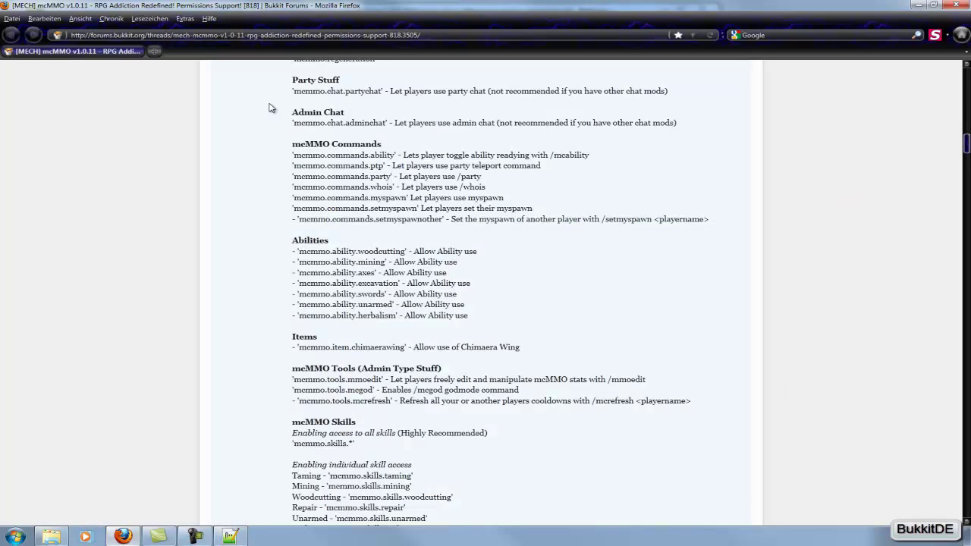
{"action": "scroll", "coordinate": [150, 241], "scroll_direction": "up", "scroll_amount": 5}
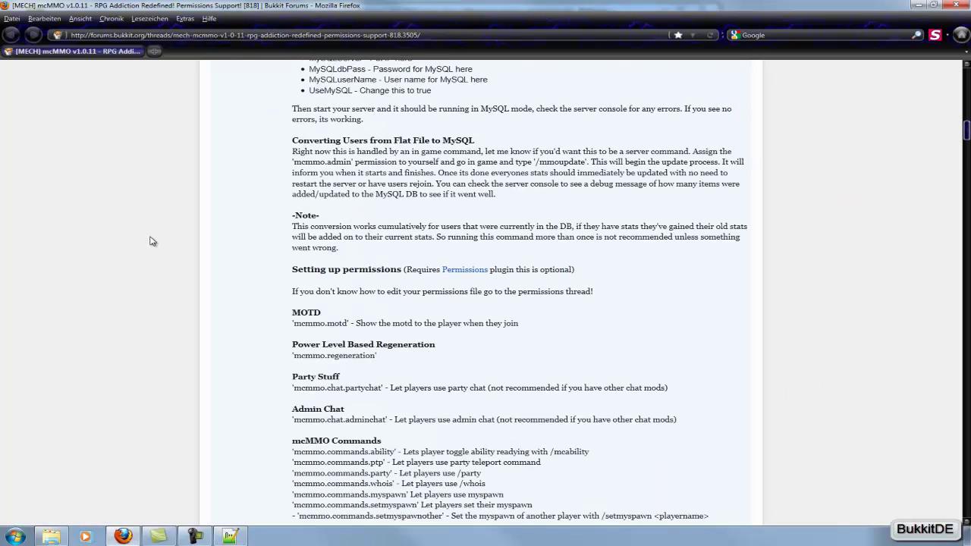
{"action": "scroll", "coordinate": [149, 234], "scroll_direction": "down", "scroll_amount": 2}
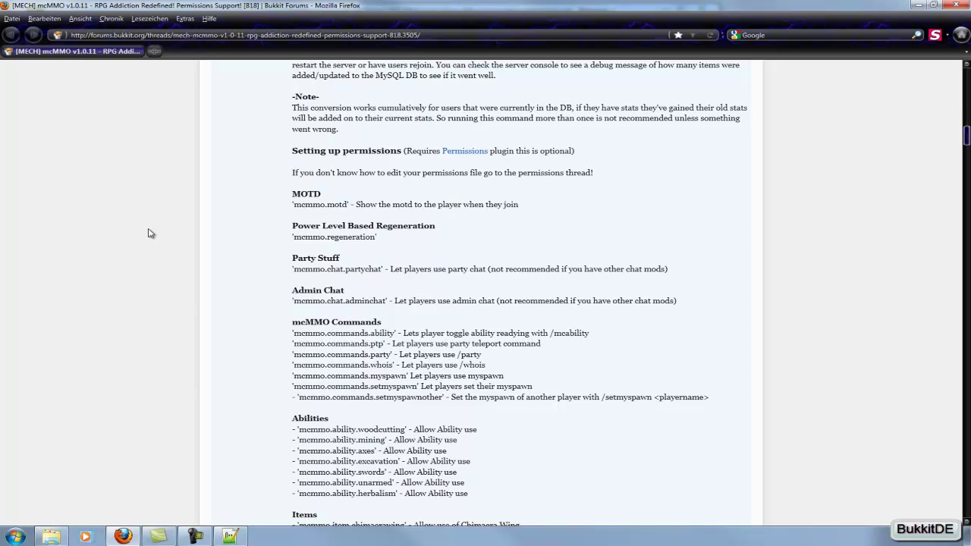
{"action": "scroll", "coordinate": [149, 234], "scroll_direction": "down", "scroll_amount": 2}
{"action": "scroll", "coordinate": [148, 233], "scroll_direction": "up", "scroll_amount": 8}
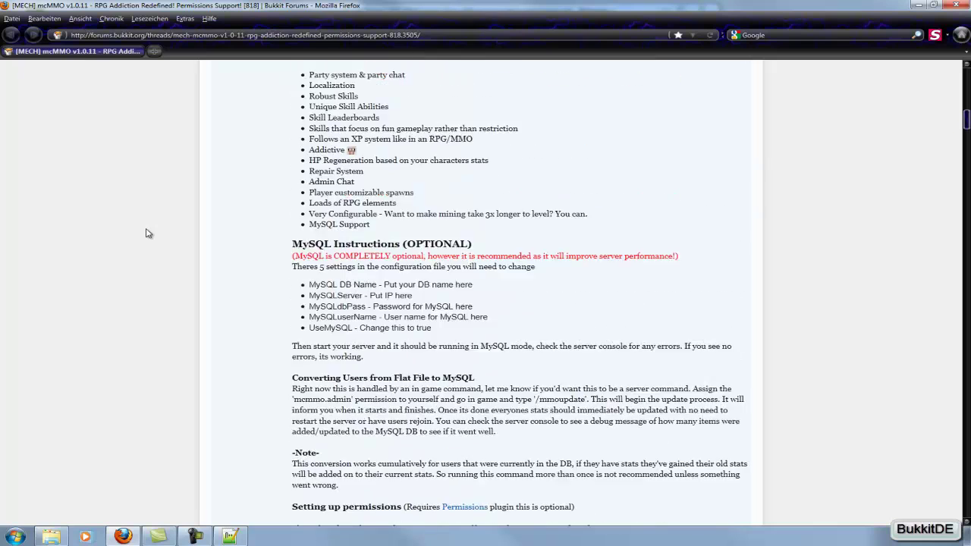
{"action": "scroll", "coordinate": [149, 233], "scroll_direction": "up", "scroll_amount": 15}
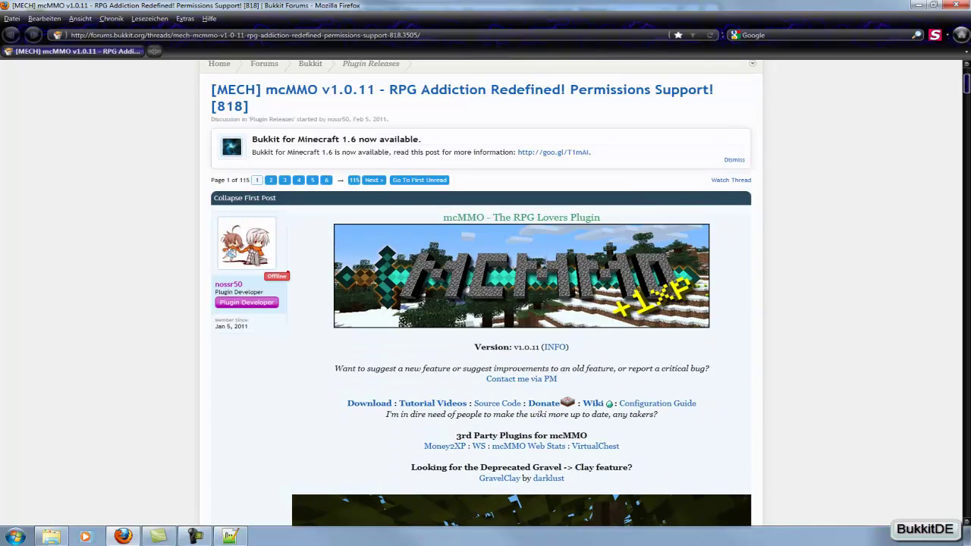
{"action": "scroll", "coordinate": [149, 234], "scroll_direction": "up", "scroll_amount": 2}
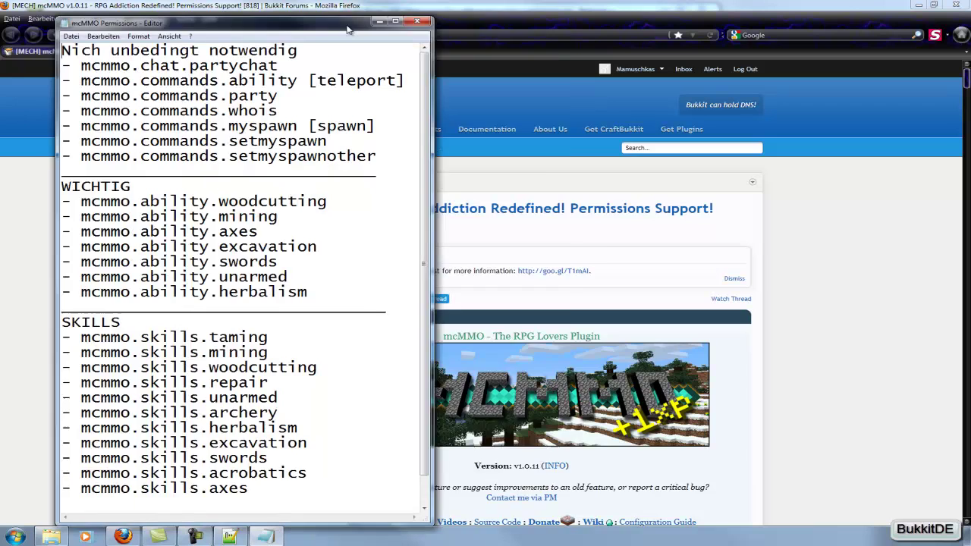
- Move the mcMMO Permissions text window to the middle and examine the optional ability, party and whois command permissions
{"action": "left_click_drag", "start_coordinate": [322, 23], "coordinate": [535, 25]}
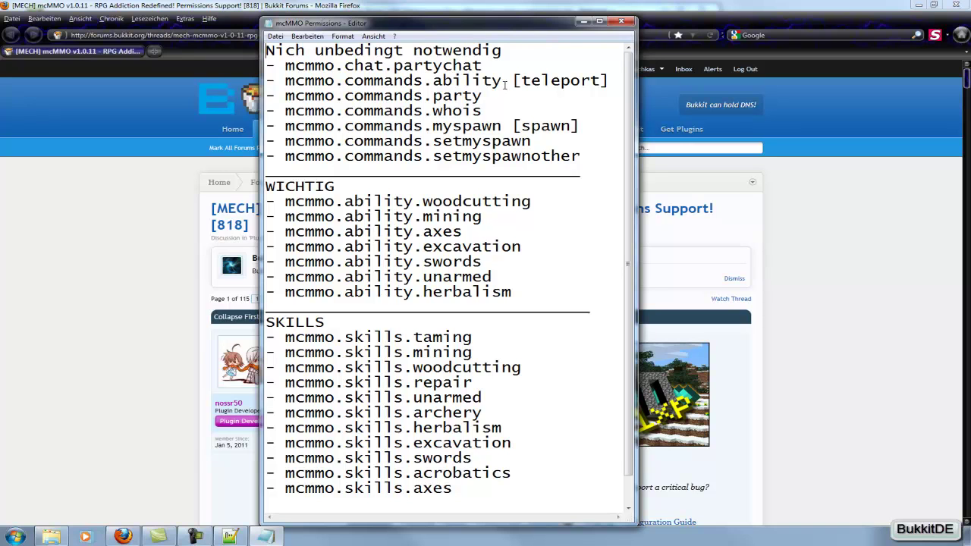
{"action": "left_click_drag", "start_coordinate": [505, 85], "coordinate": [384, 83]}
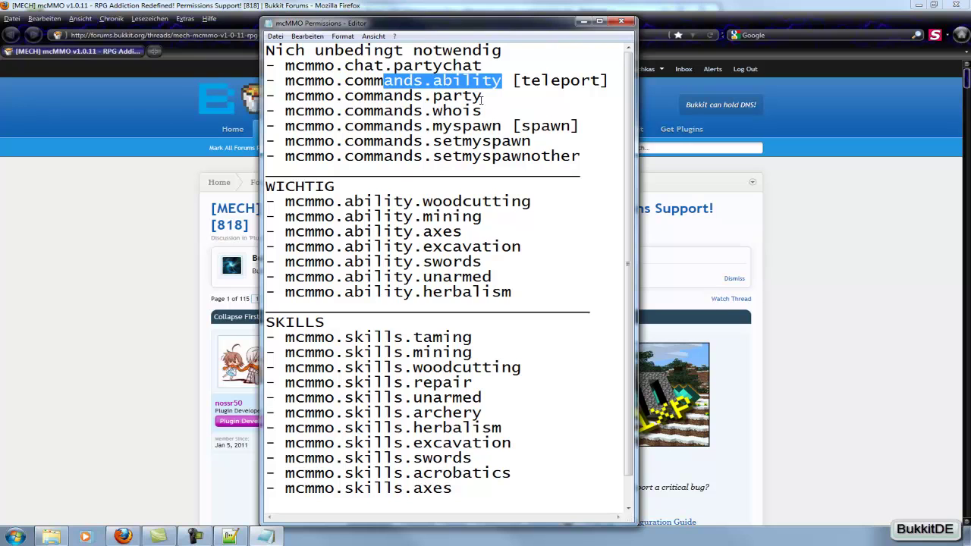
{"action": "left_click_drag", "start_coordinate": [489, 99], "coordinate": [325, 99]}
{"action": "left_click_drag", "start_coordinate": [491, 113], "coordinate": [364, 112]}
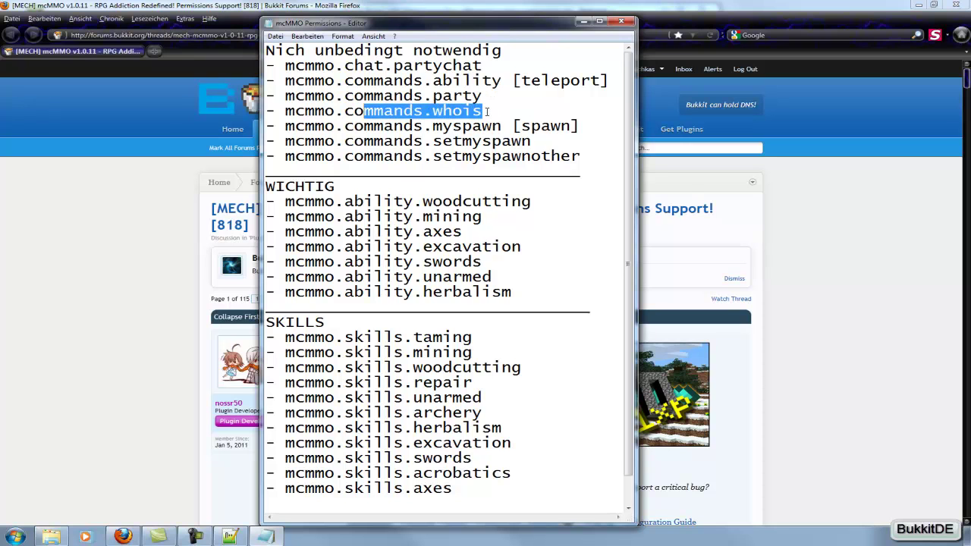